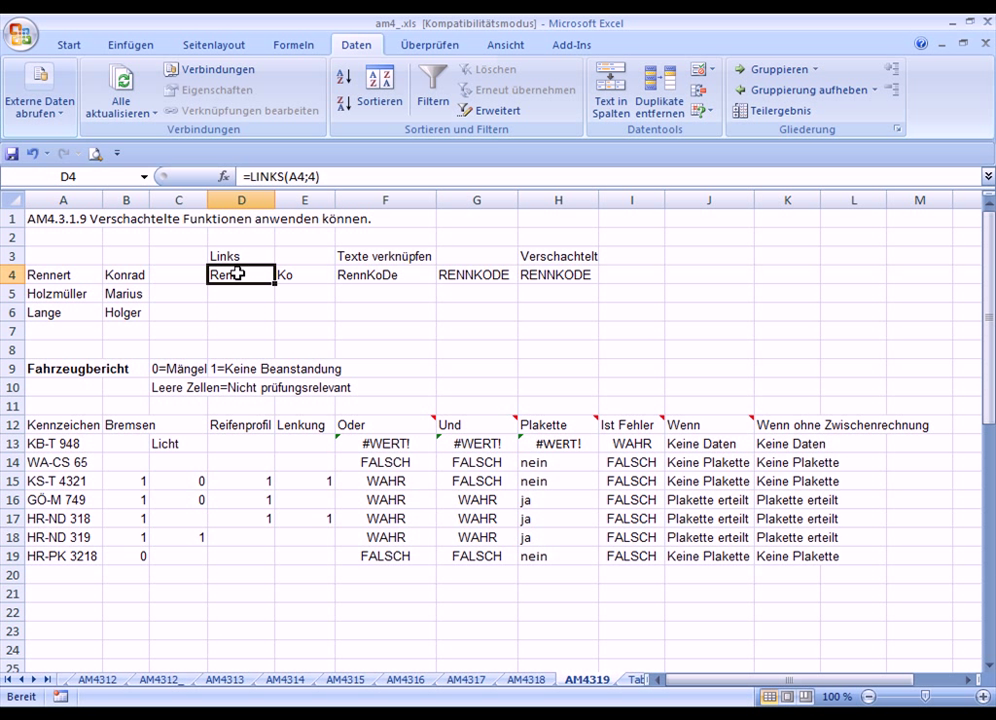
# Toggle formula view to inspect the text formulas in E4 to H4, then return to values
pyautogui.hotkey('ctrl', '#')
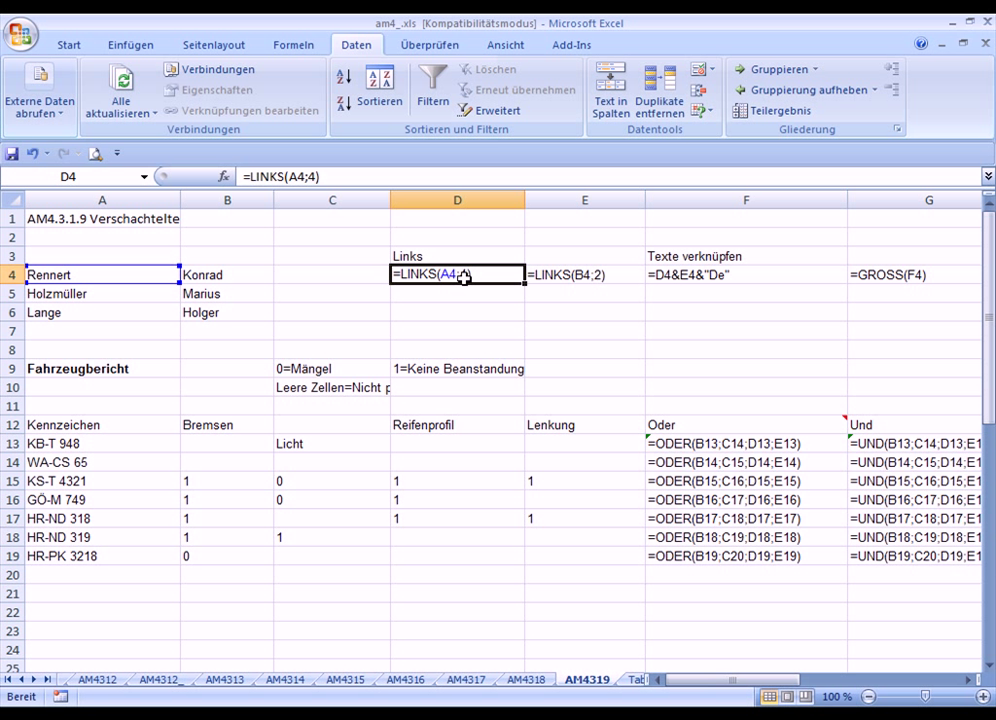
pyautogui.click(562, 278)
pyautogui.click(662, 276)
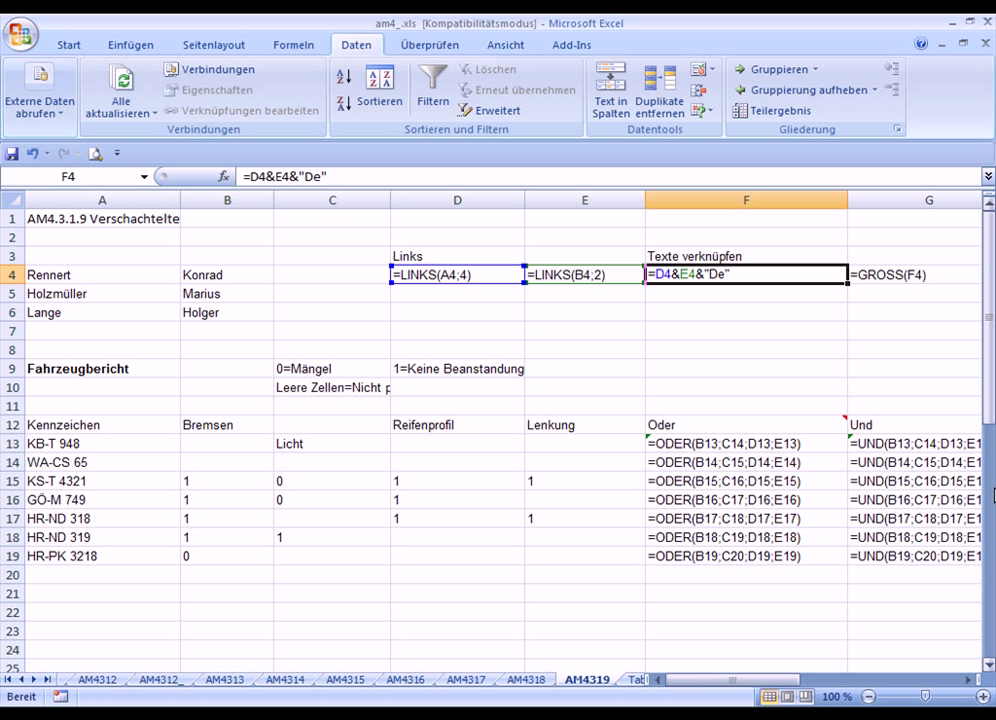
pyautogui.hotkey('ctrl', '`')
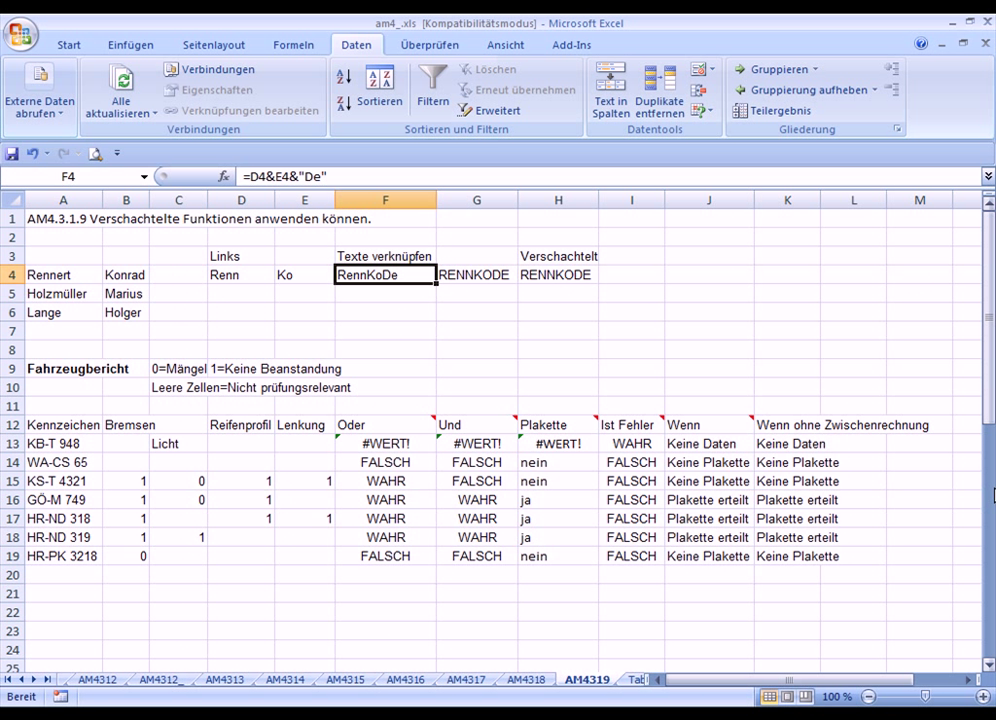
pyautogui.press('Right')
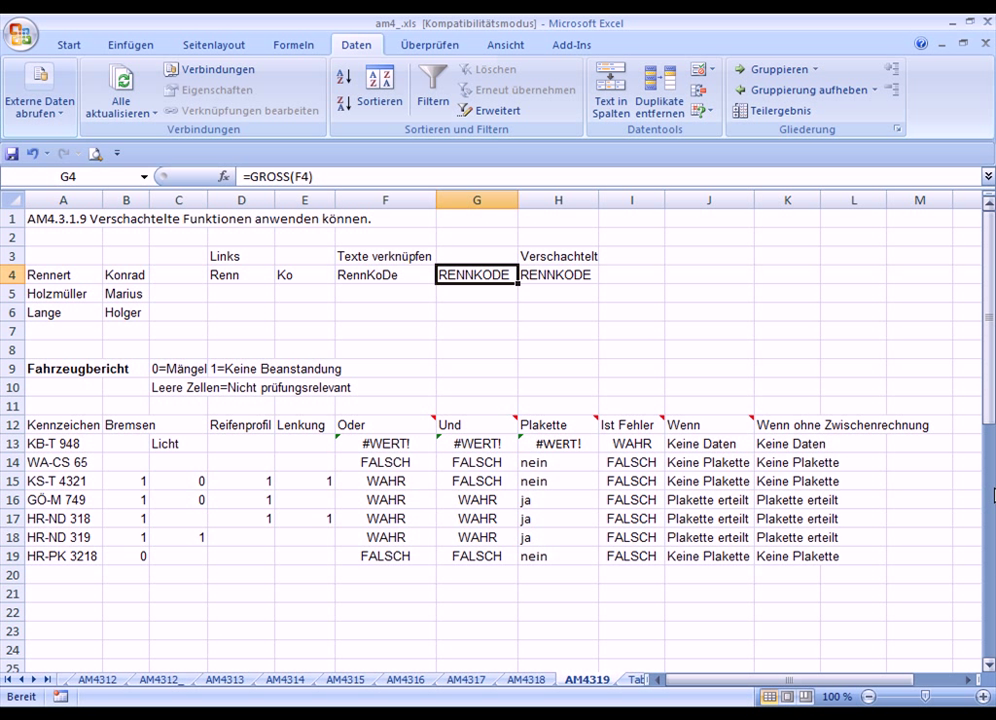
pyautogui.press('Right')
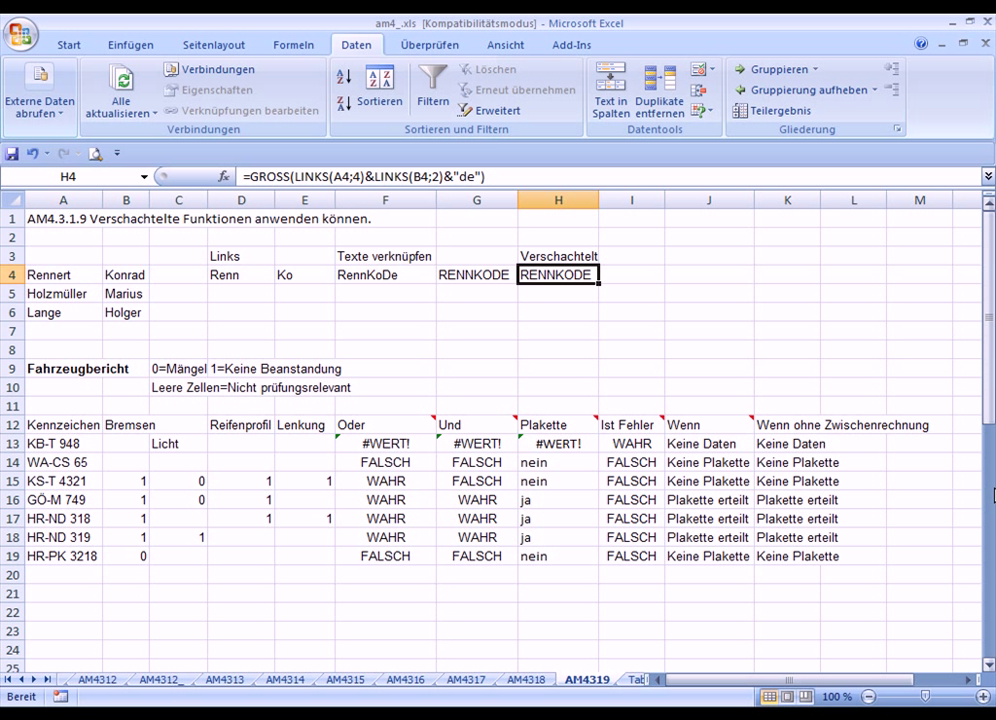
# Enter =LINKS(A5;4)&LINKS(B5;2)&"DE" in H5 to build the name code
pyautogui.press('Down')
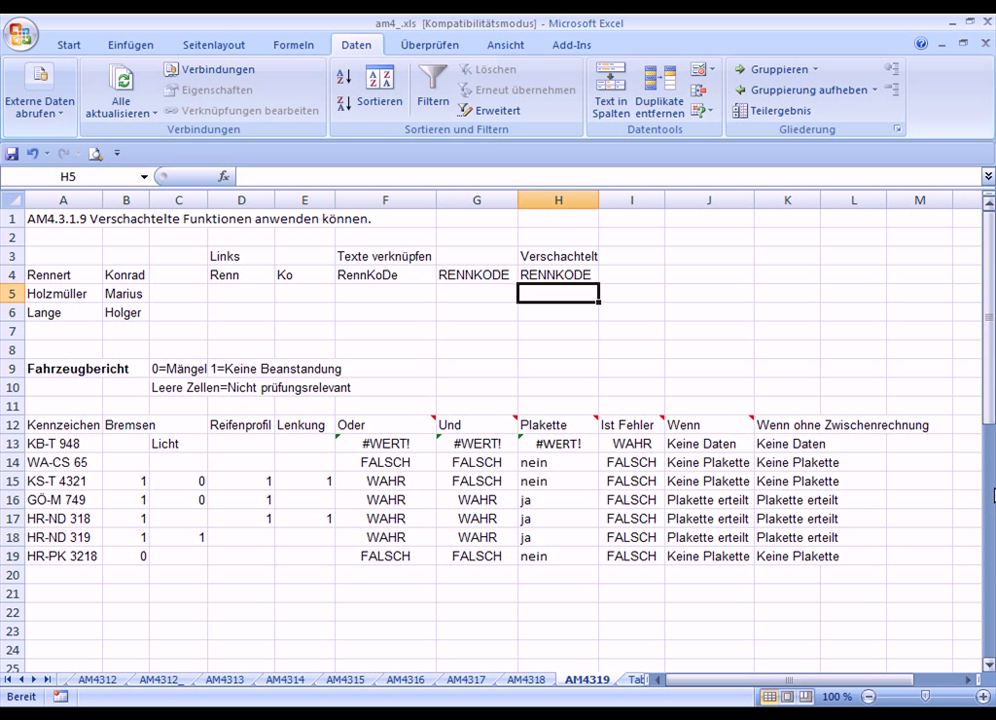
pyautogui.write('=')
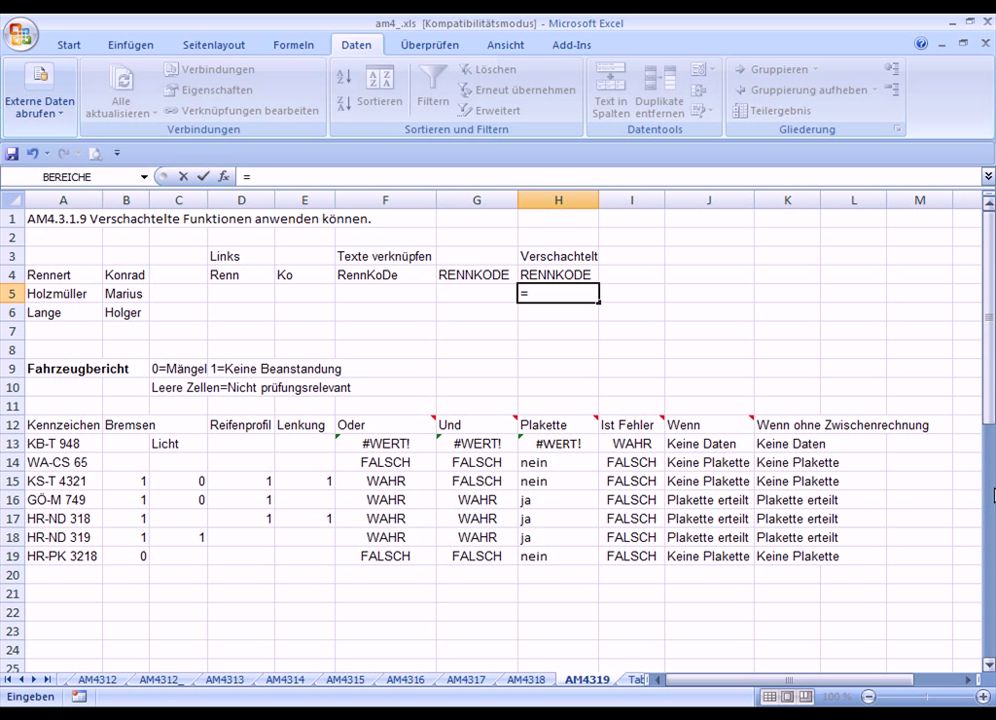
pyautogui.write('link')
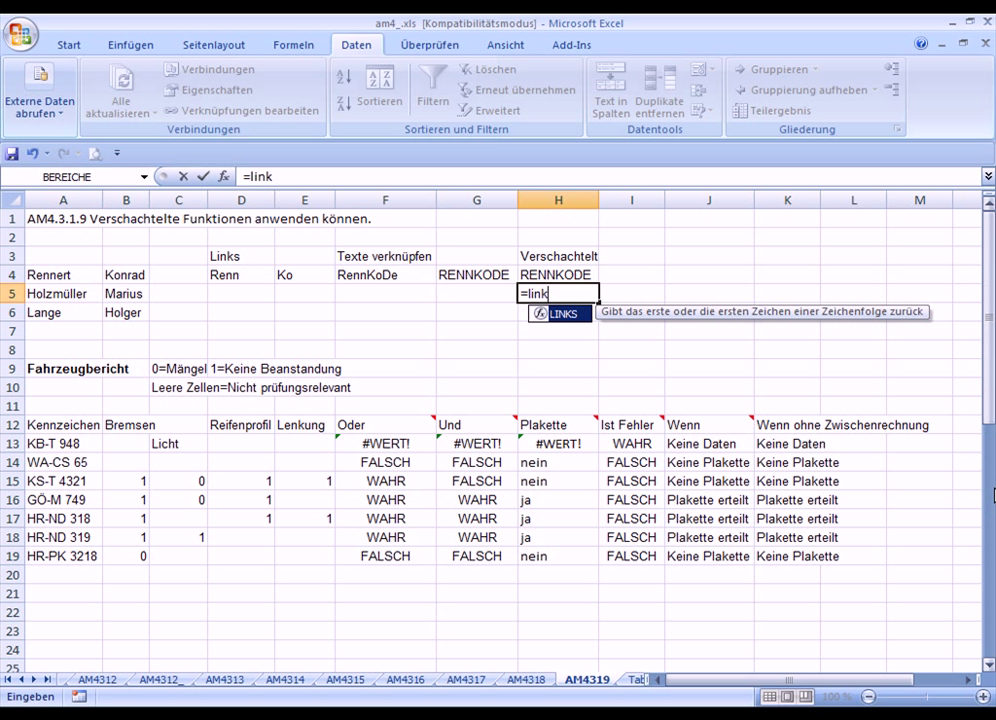
pyautogui.write('s(')
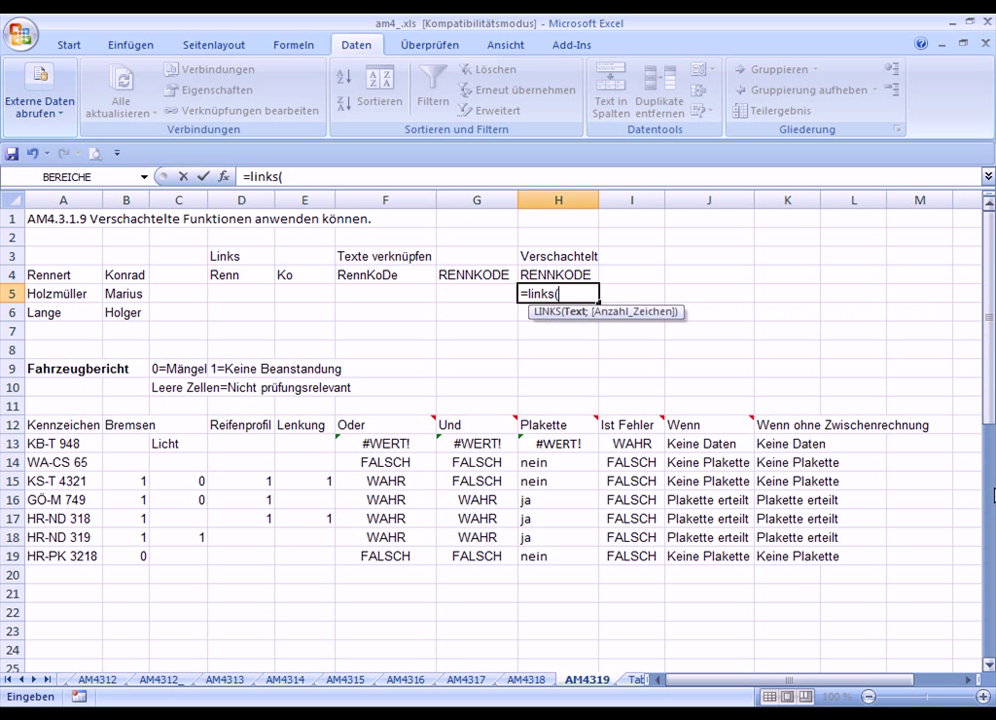
pyautogui.click(57, 294)
pyautogui.write(';')
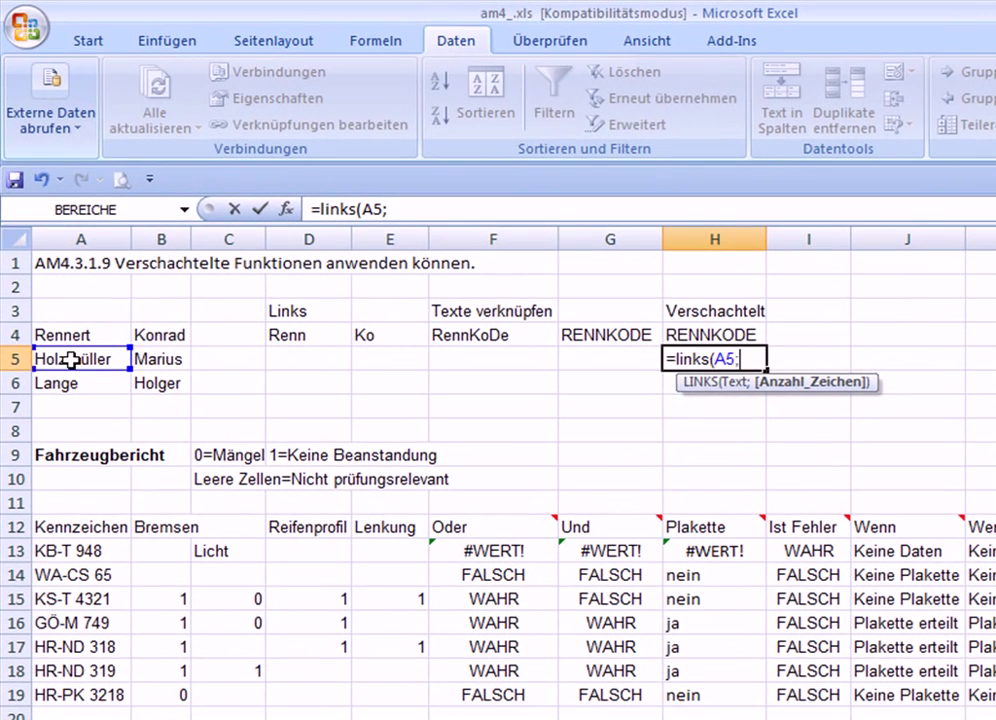
pyautogui.write('4)&')
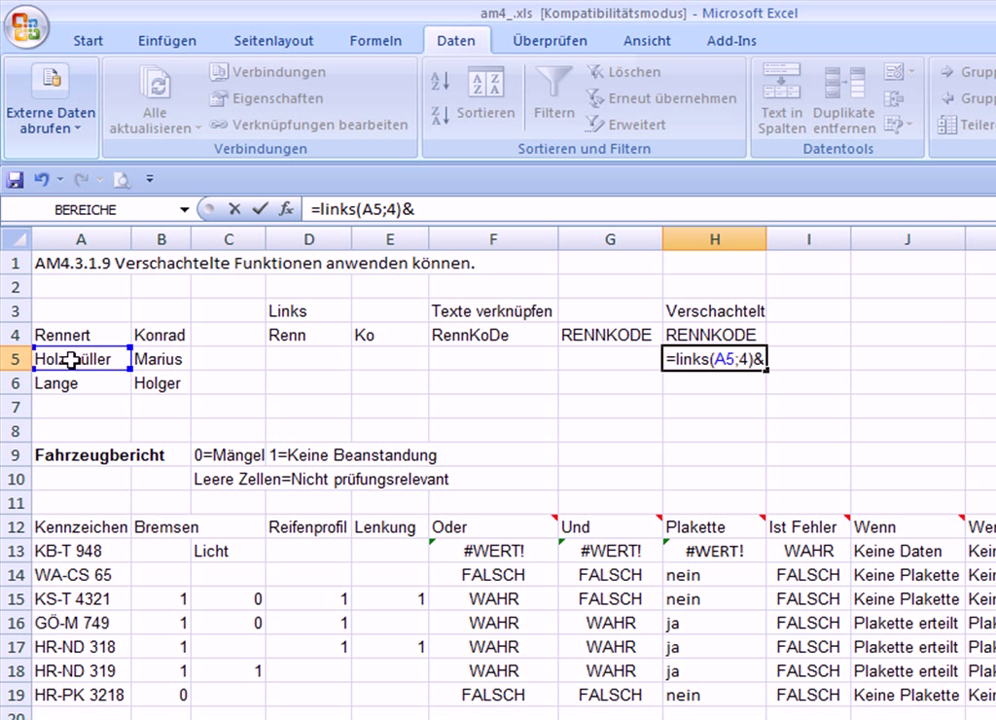
pyautogui.write('links(')
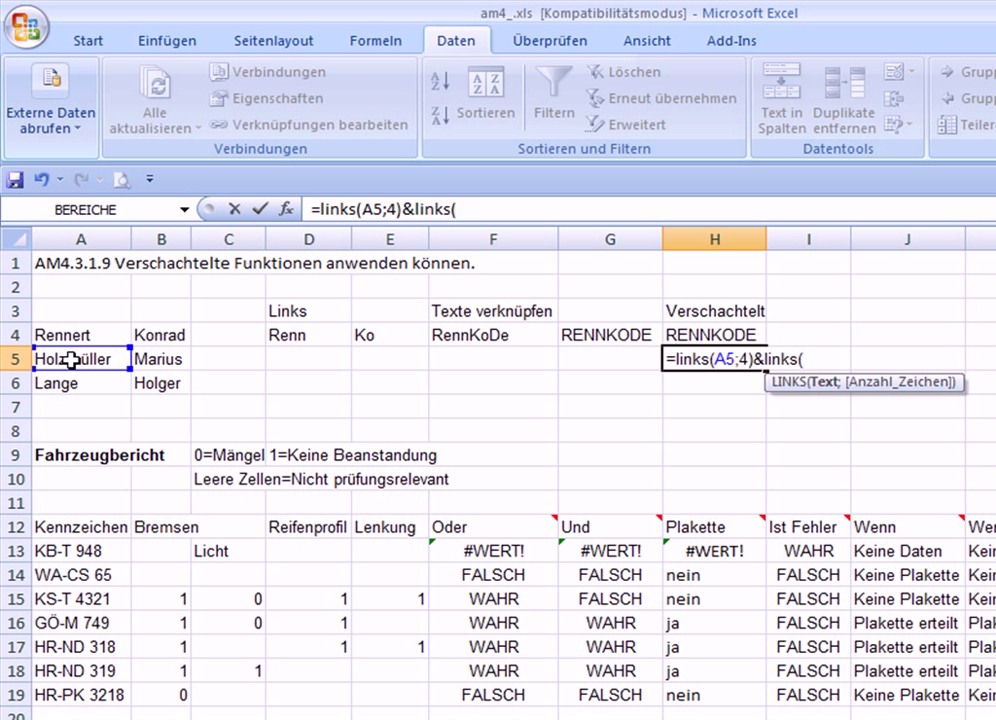
pyautogui.click(157, 357)
pyautogui.write(';')
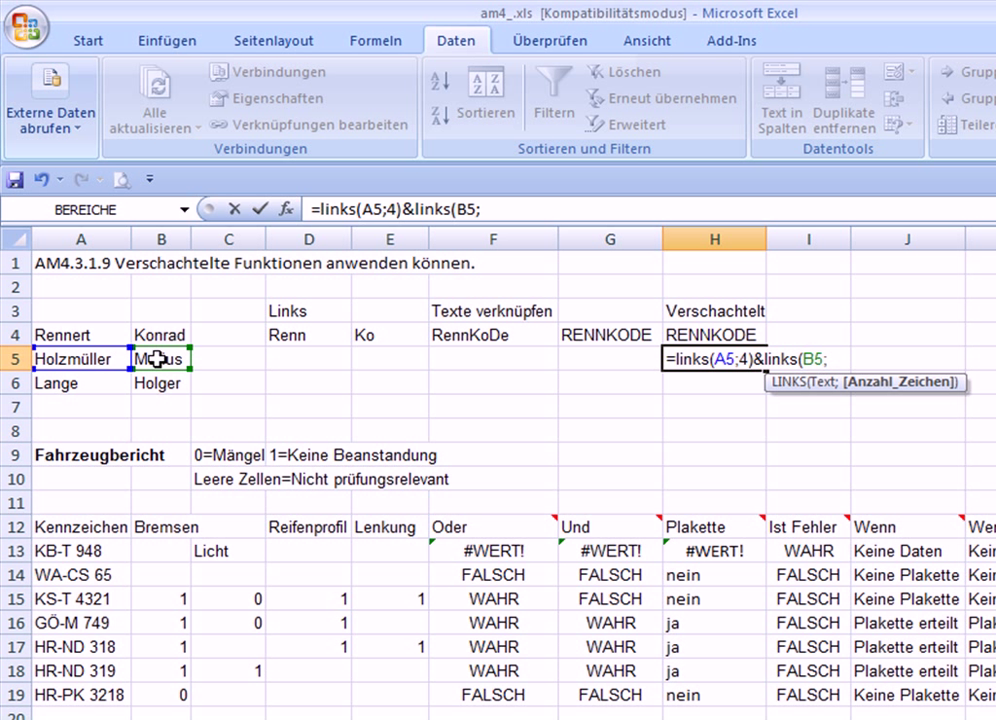
pyautogui.write('2)')
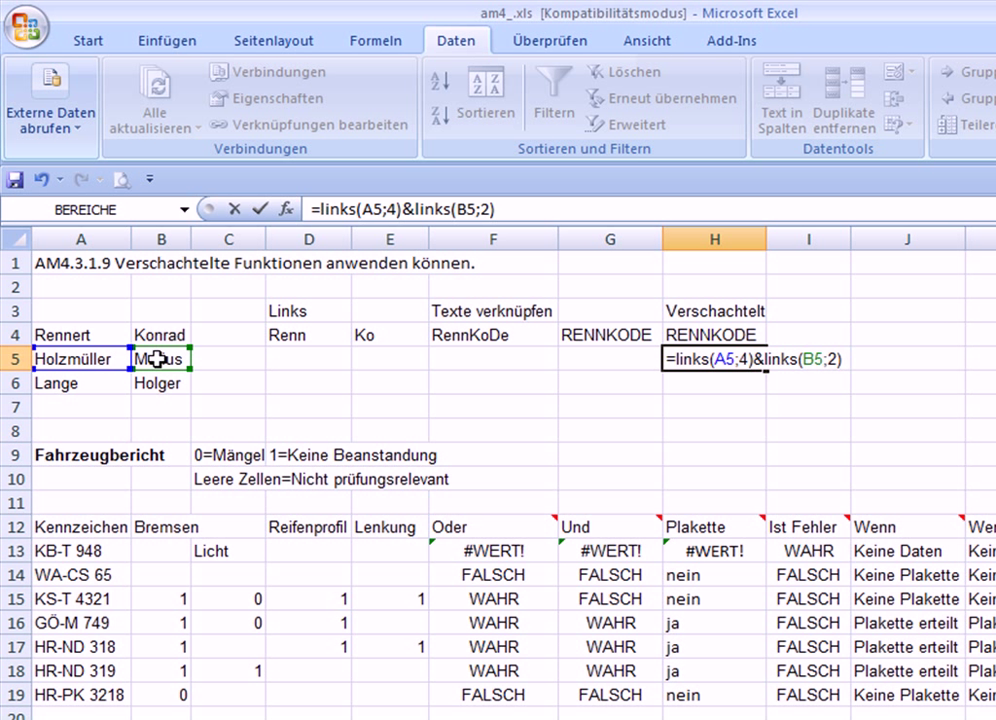
pyautogui.write('&"')
pyautogui.write('DE"')
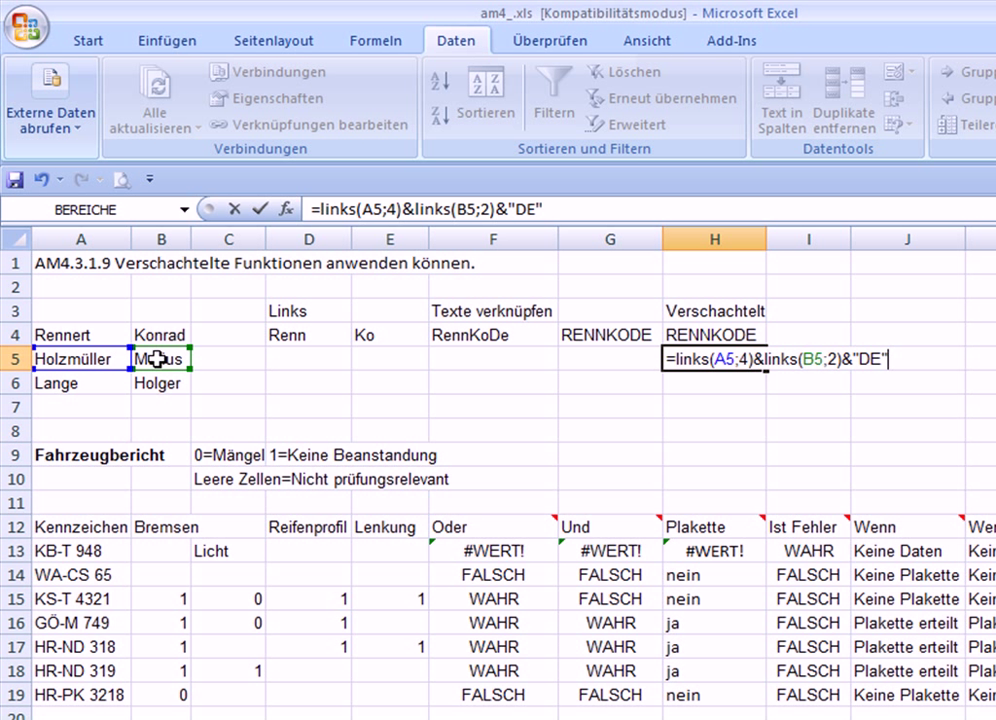
pyautogui.press('Return')
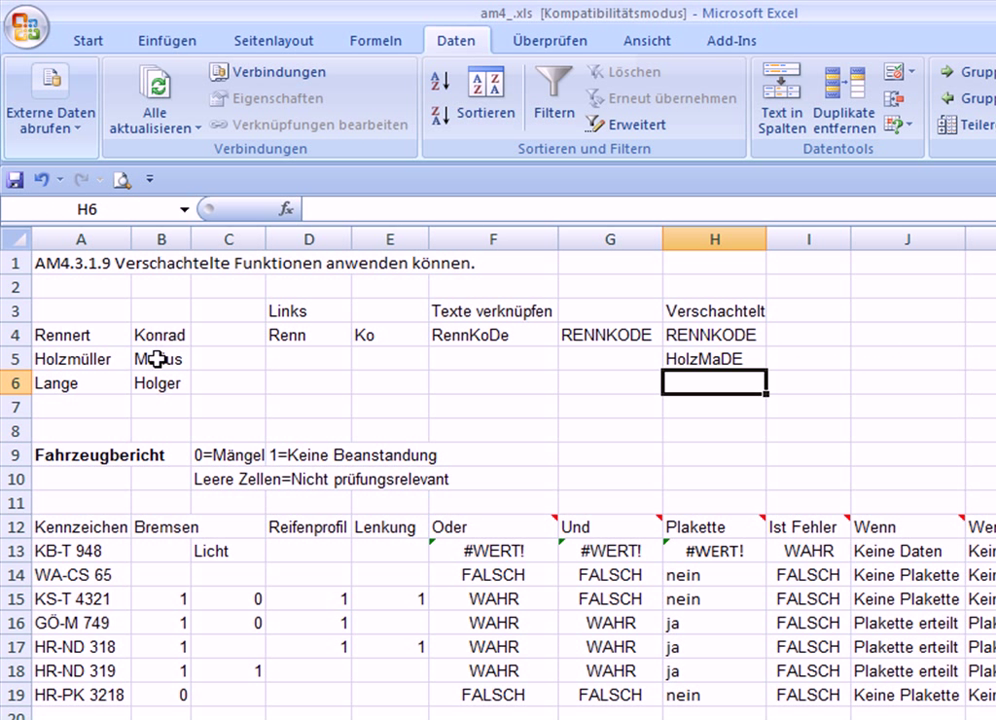
# Wrap the H5 formula in GROSS so the name code appears in capitals
pyautogui.press('Up')
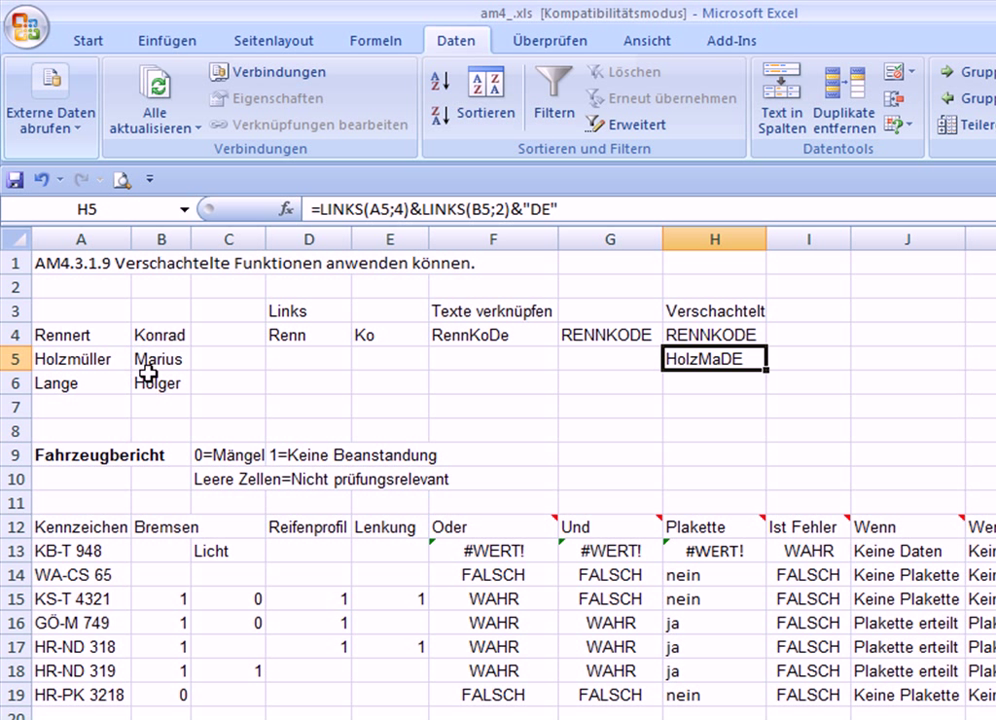
pyautogui.click(322, 209)
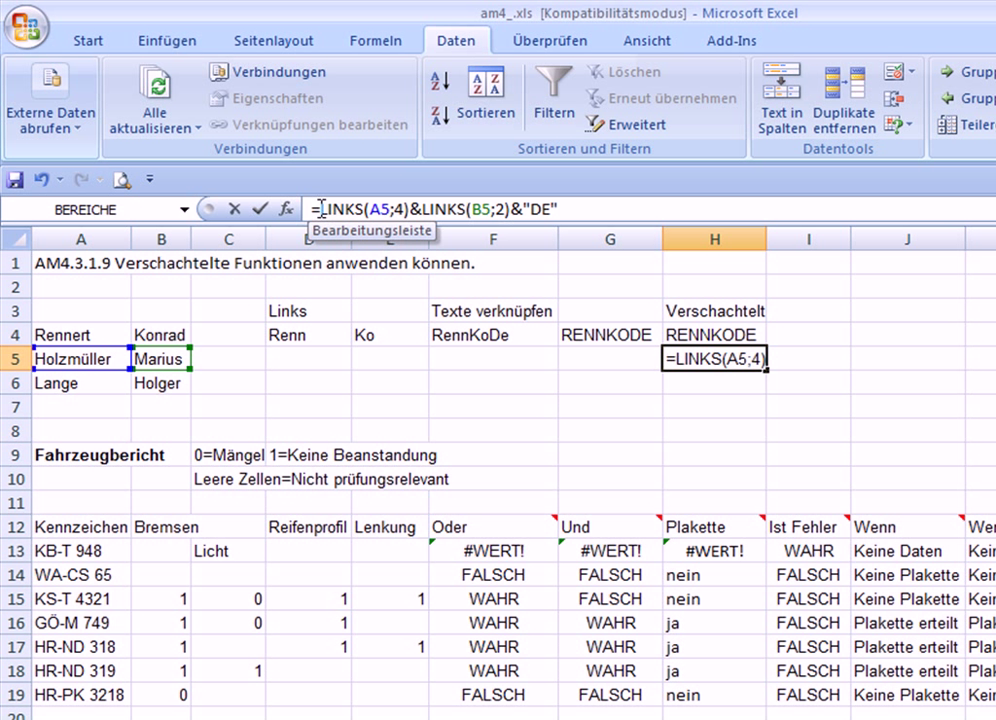
pyautogui.write('GR')
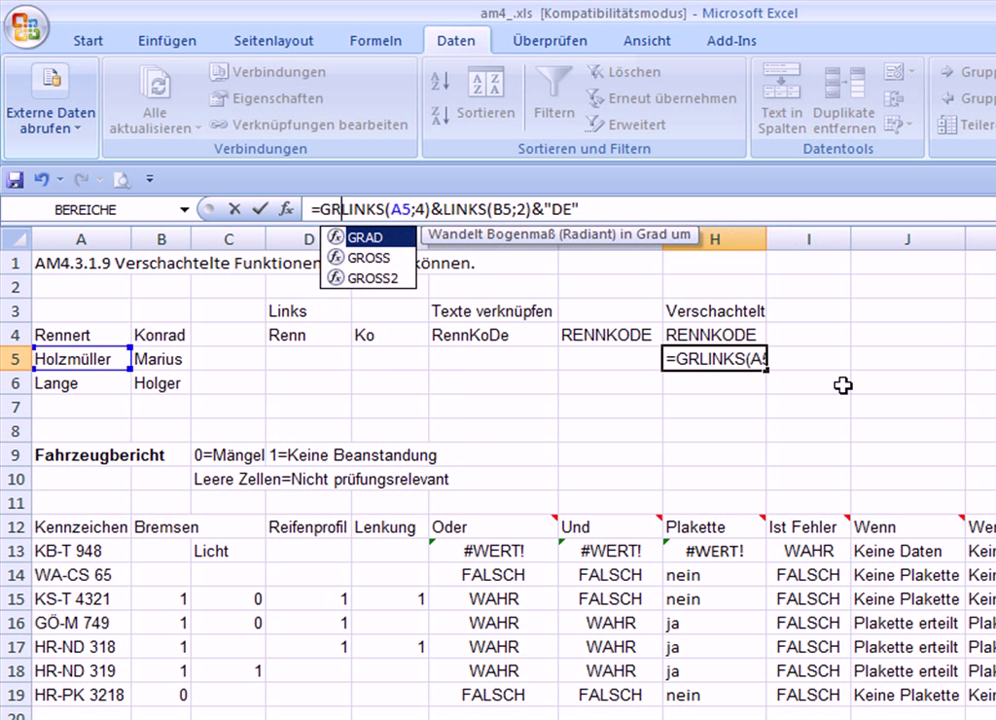
pyautogui.write('OSS')
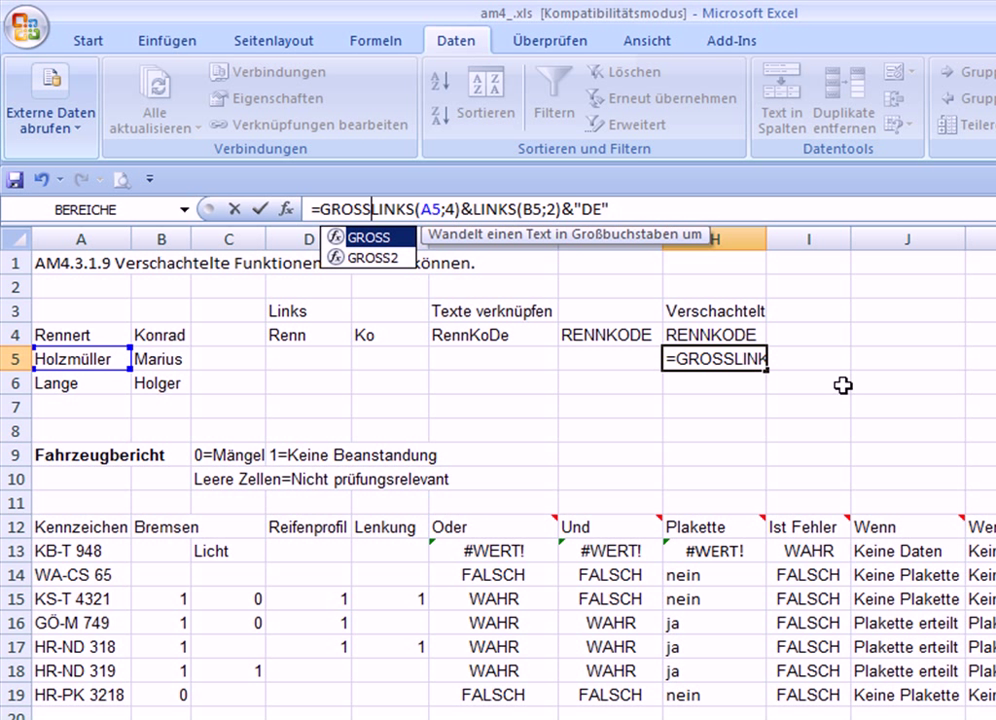
pyautogui.write('(')
pyautogui.click(621, 210)
pyautogui.write(')')
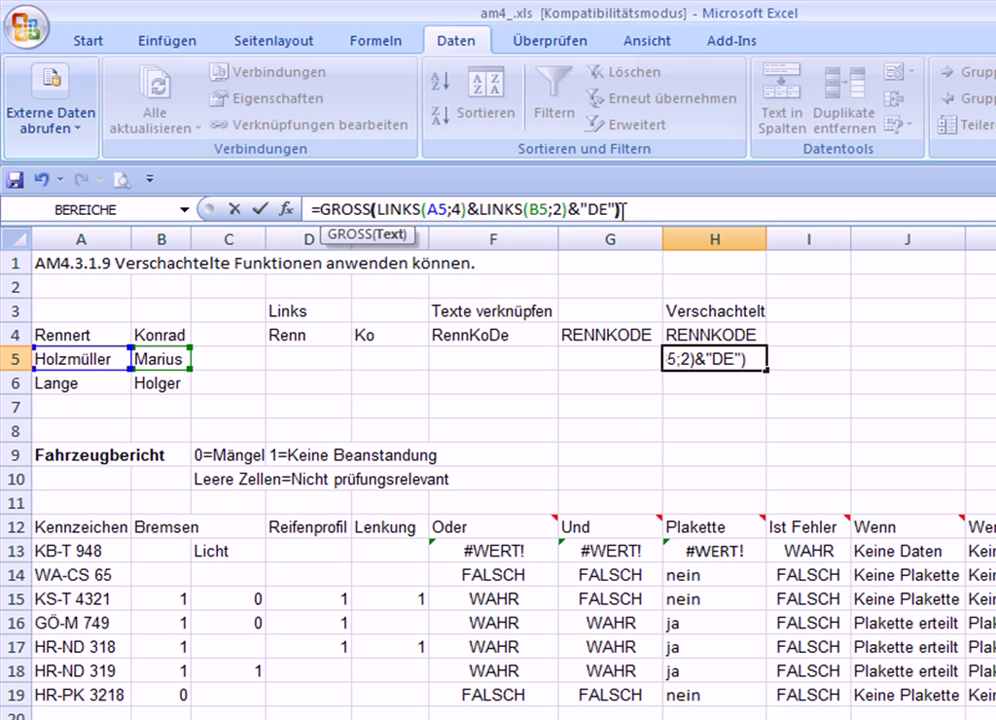
pyautogui.press('Return')
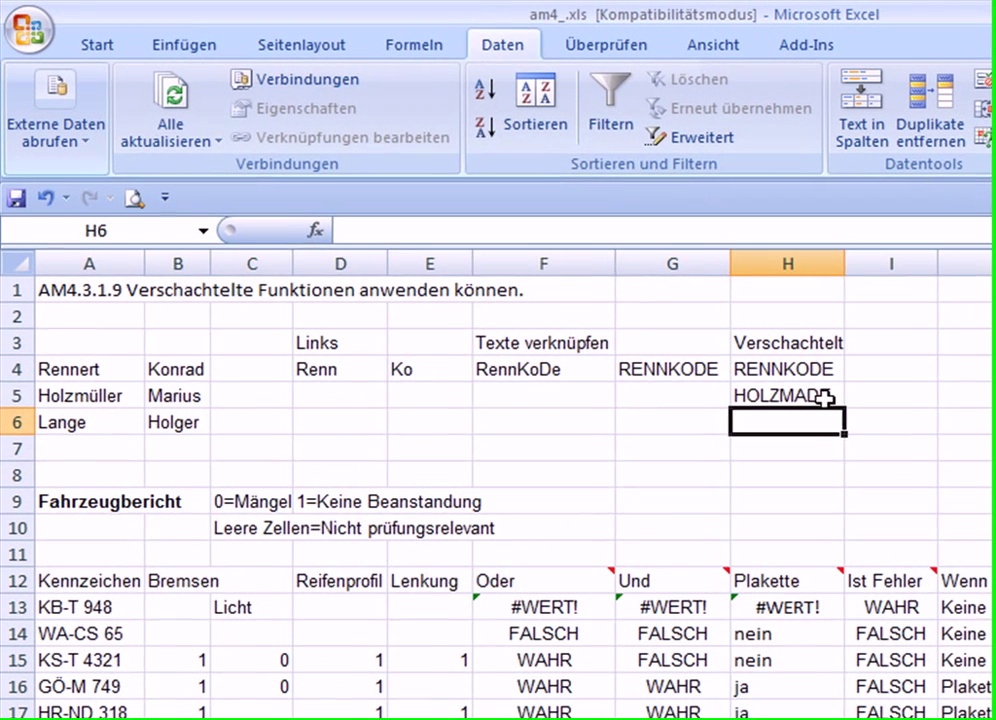
# Fill the capitalised name-code formula from H5 down to H7
pyautogui.click(751, 360)
pyautogui.moveTo(852, 409)
pyautogui.mouseDown()
pyautogui.moveTo(835, 453)
pyautogui.moveTo(846, 453)
pyautogui.mouseUp()
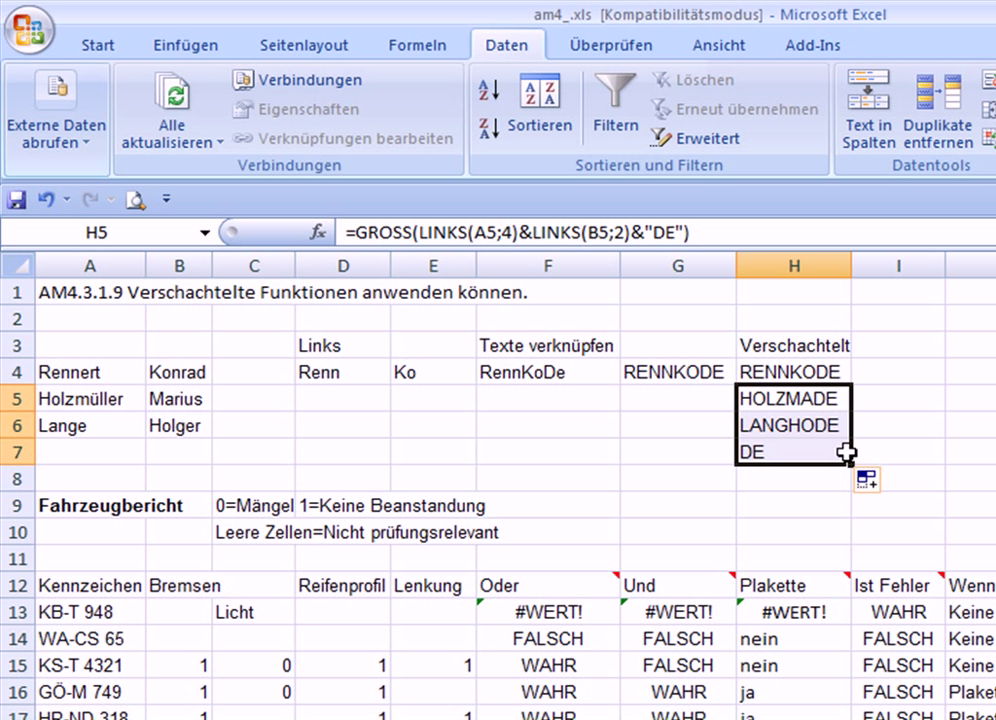
pyautogui.click(67, 451)
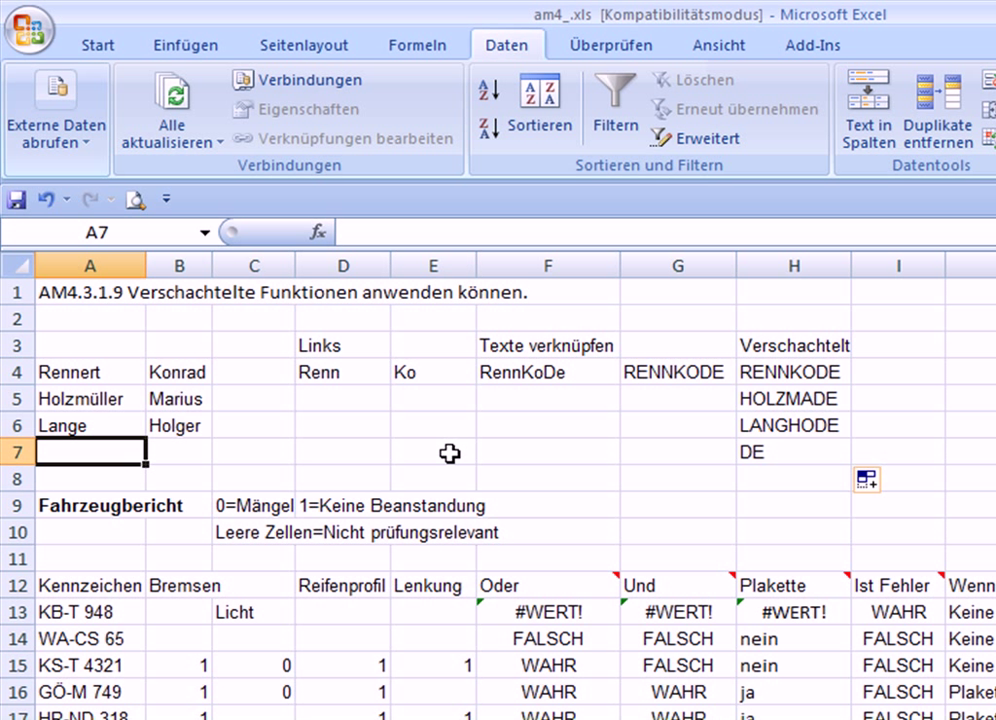
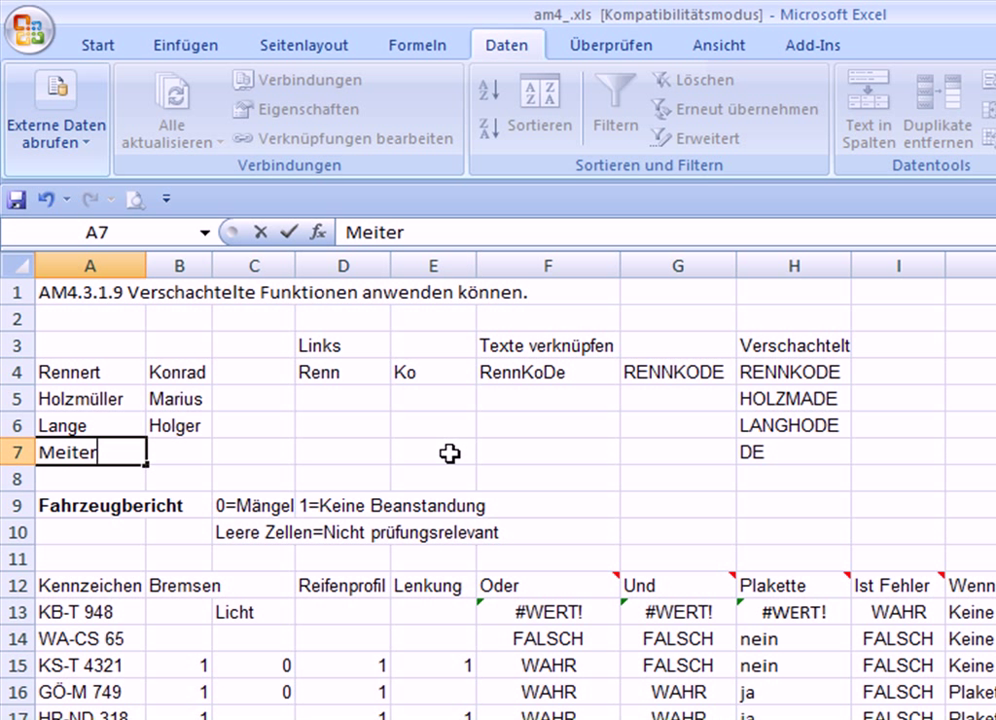
# Enter a surname in A7 and a first name in B7 so H7's code updates
pyautogui.press('Tab')
pyautogui.press('Return')
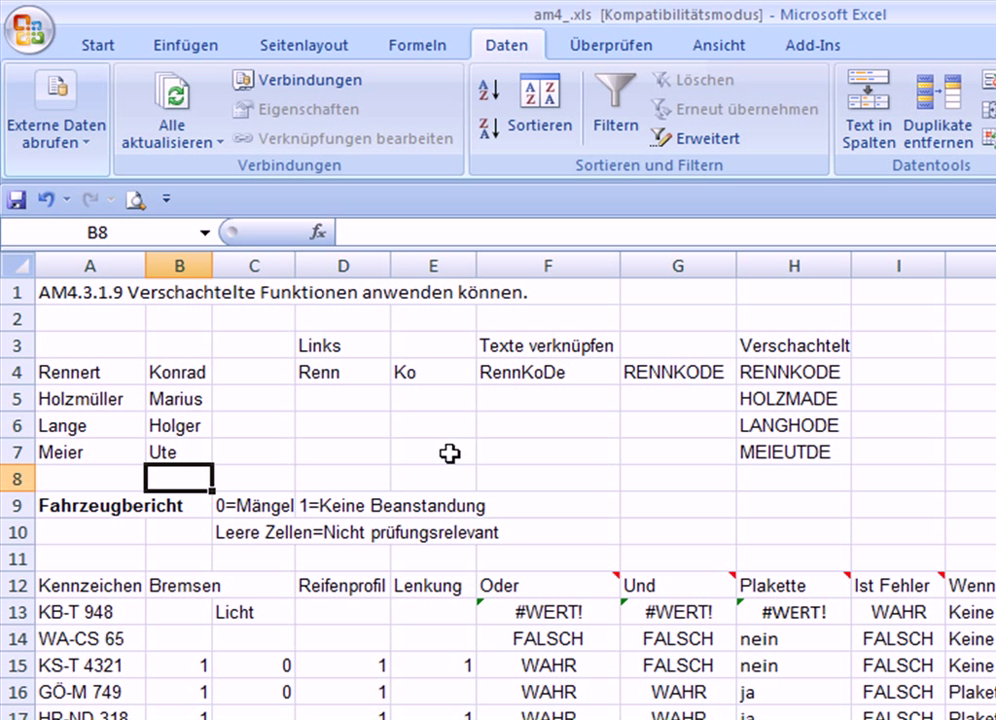
# Toggle formula view and inspect the two-letter first-name formula, scrolling right
pyautogui.hotkey('ctrl', '#')
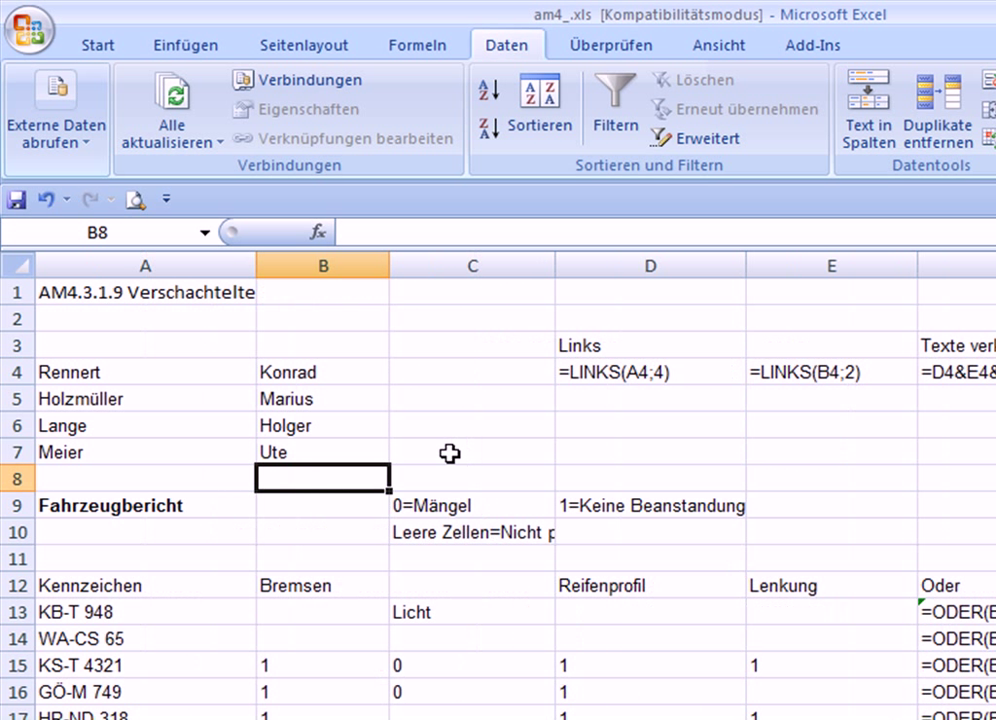
pyautogui.click(775, 374)
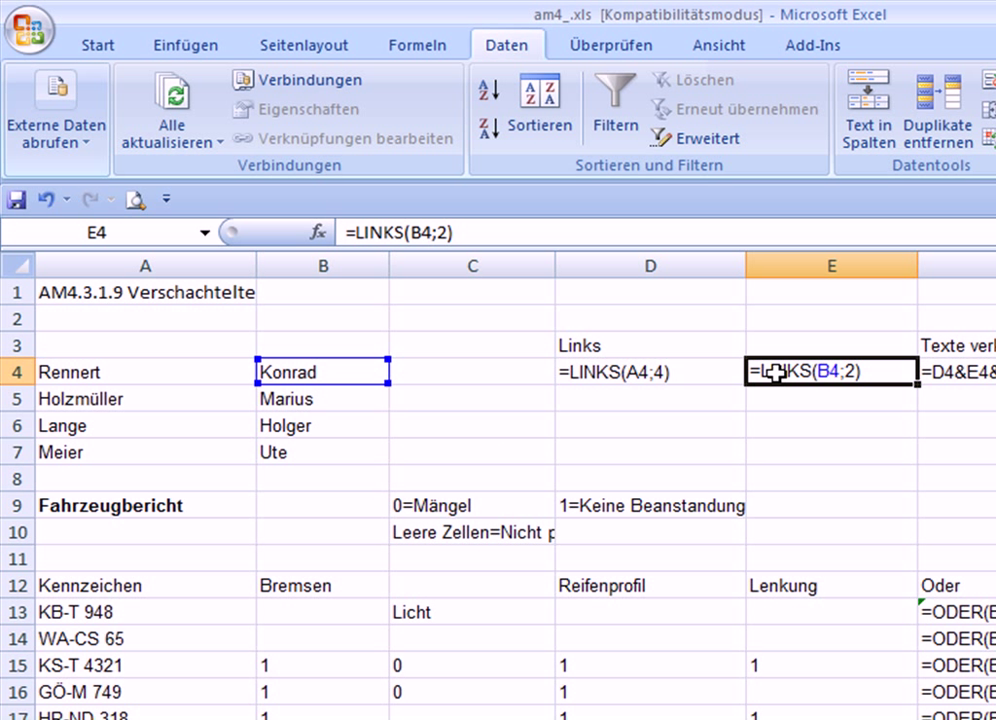
pyautogui.hscroll(2, 515, 485)
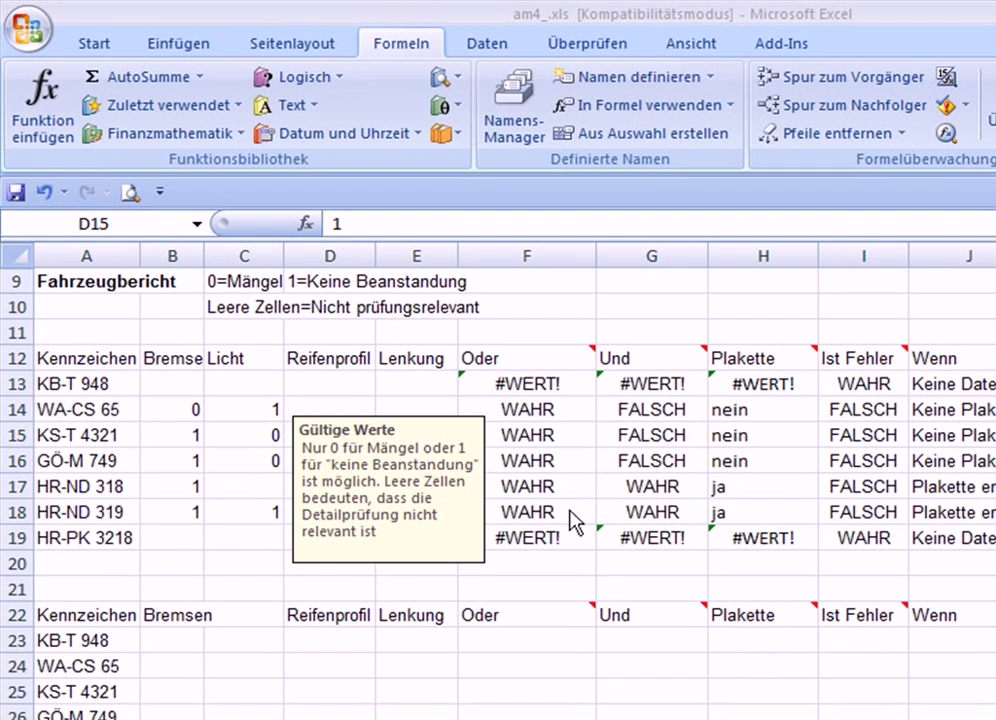
pyautogui.moveTo(71, 382); pyautogui.dragTo(30, 537)
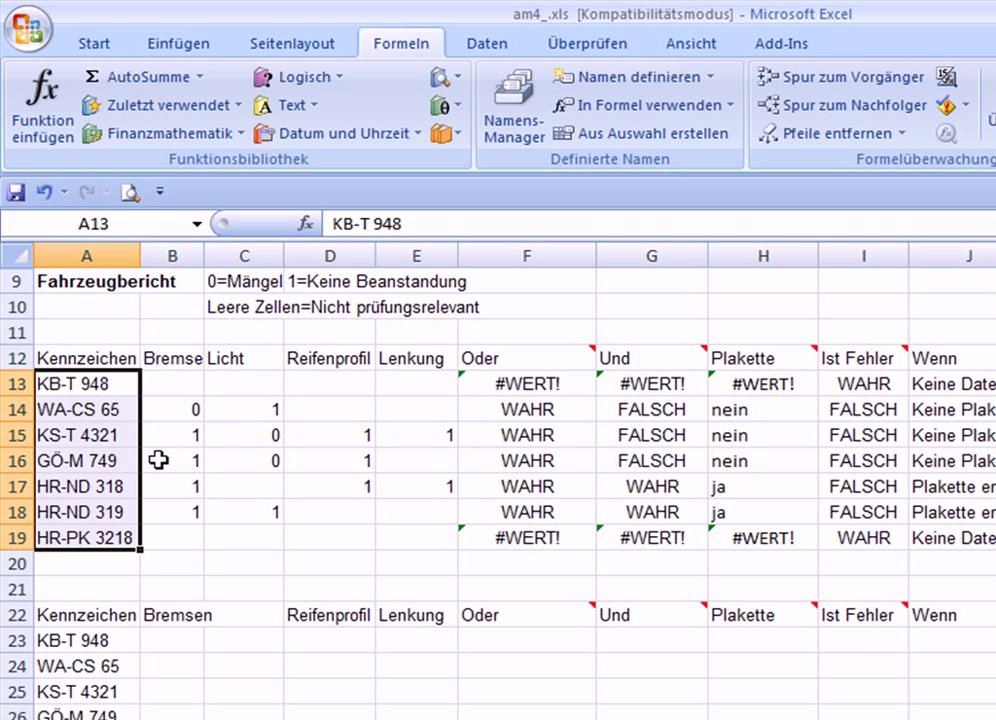
pyautogui.click(167, 384)
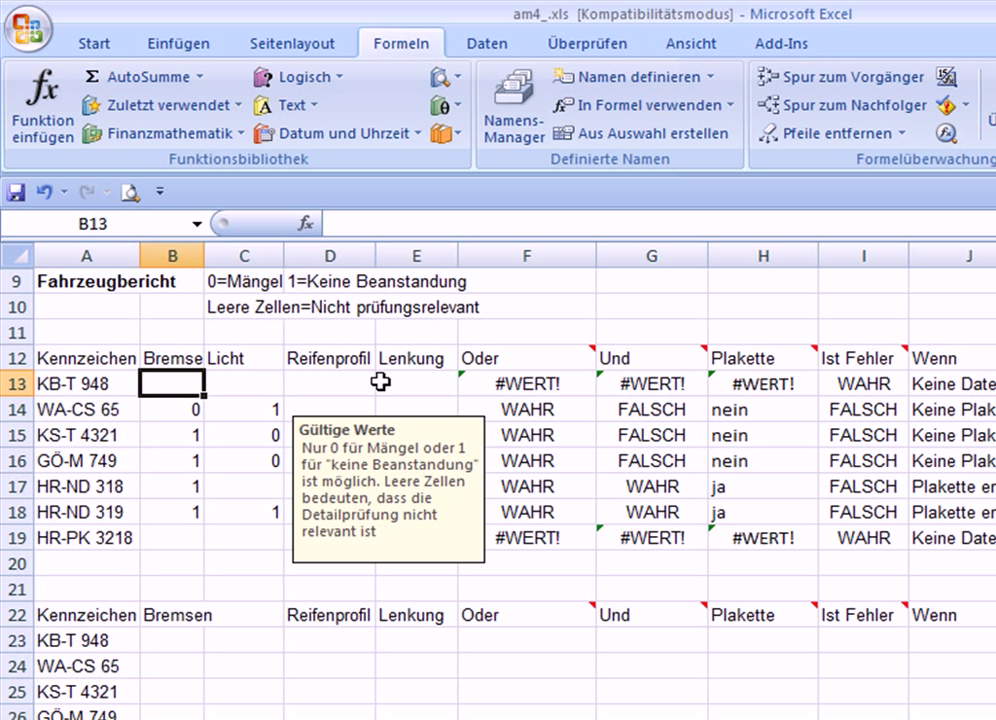
pyautogui.click(380, 382)
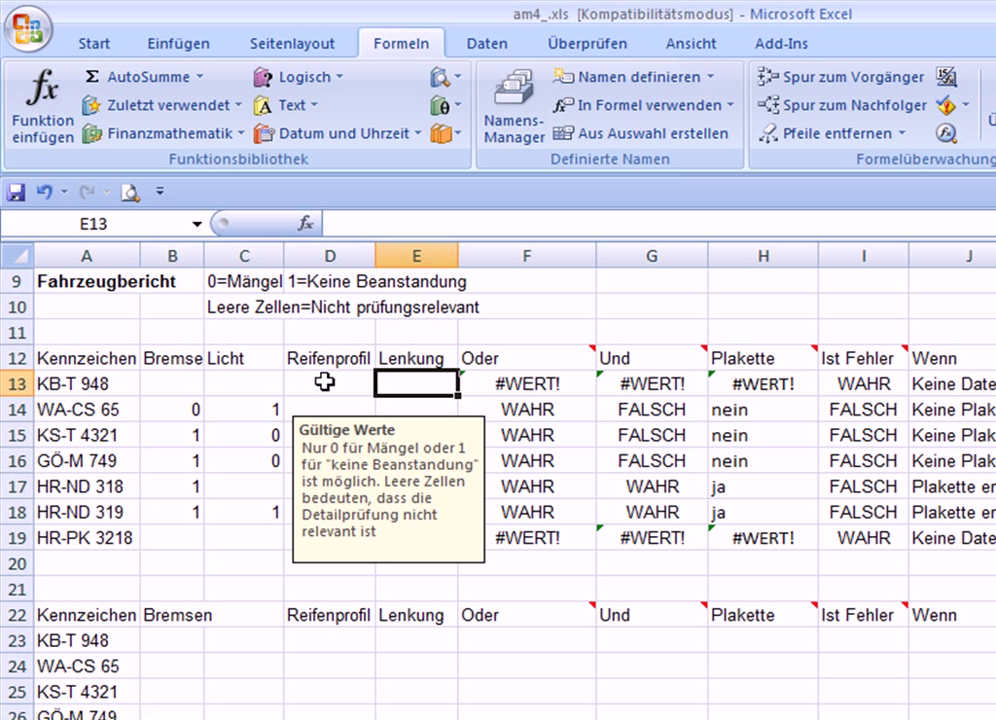
pyautogui.click(326, 380)
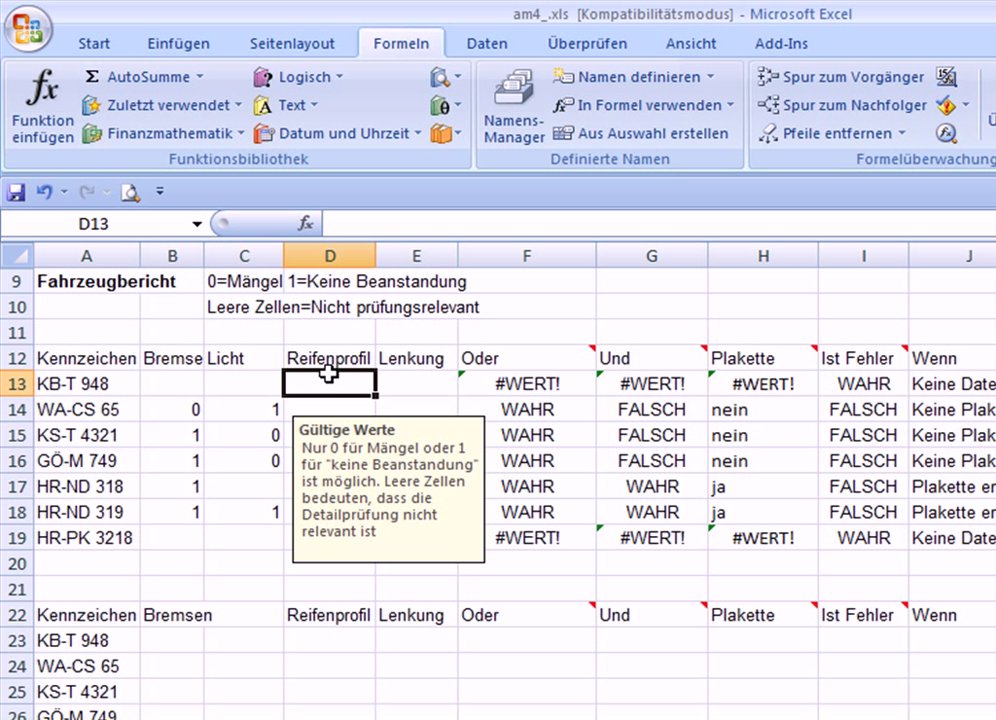
# Enter Reifenprofil 1 and Lenkung 0 for KB-T 948
pyautogui.write('1')
pyautogui.press('Tab')
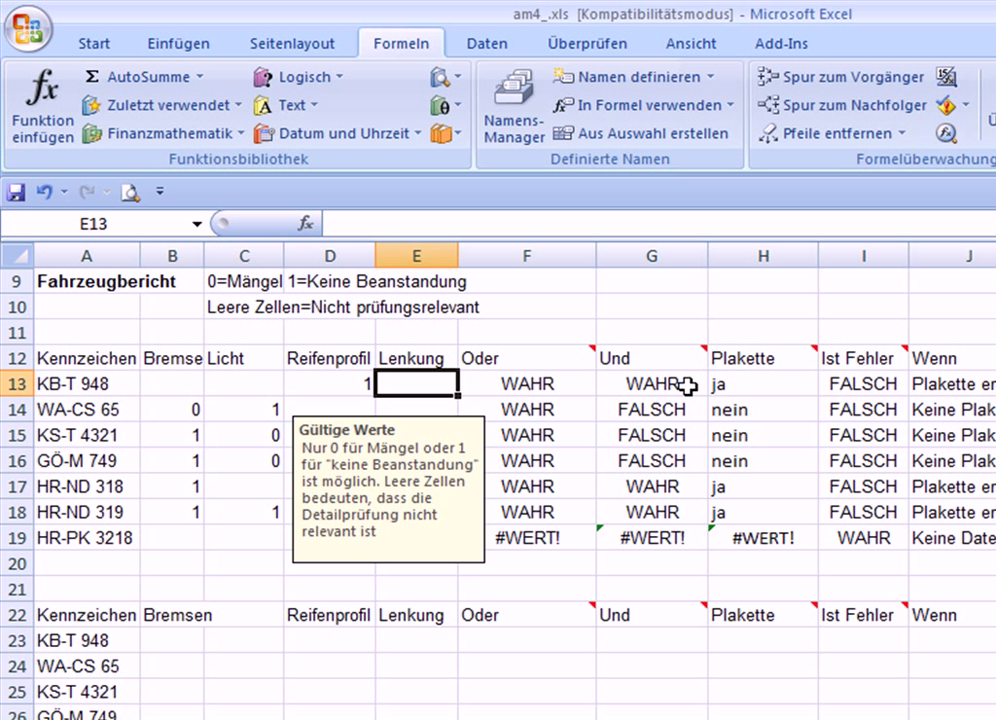
pyautogui.write('0')
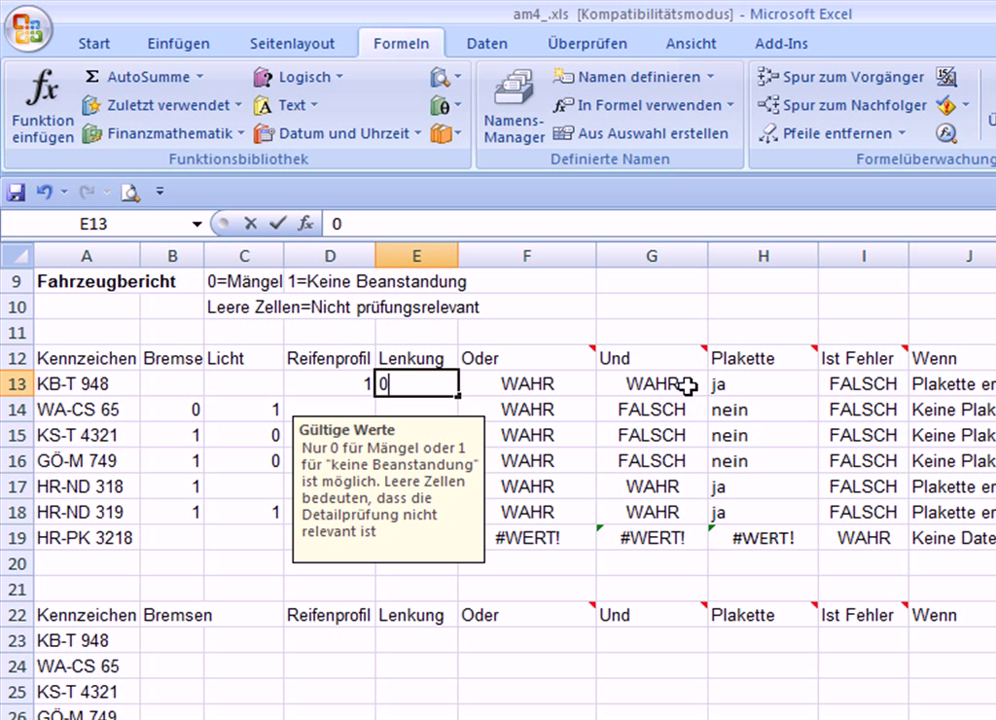
pyautogui.press('Return')
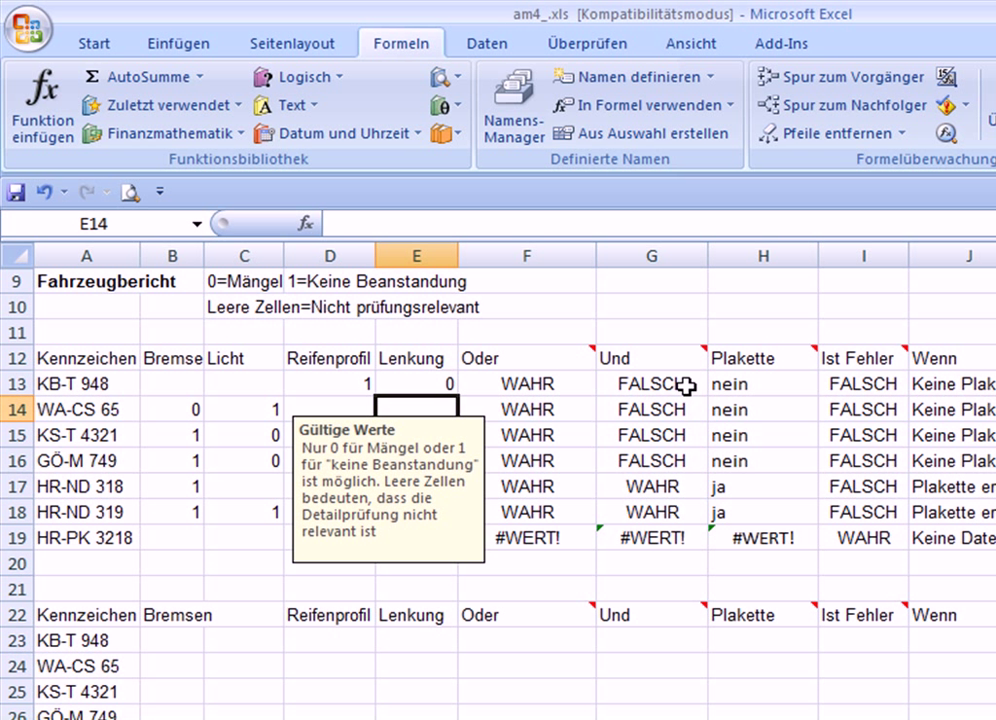
# Test the validation by entering 'jgjgj' in E14, then cancel the rejected entry
pyautogui.write('jgjg')
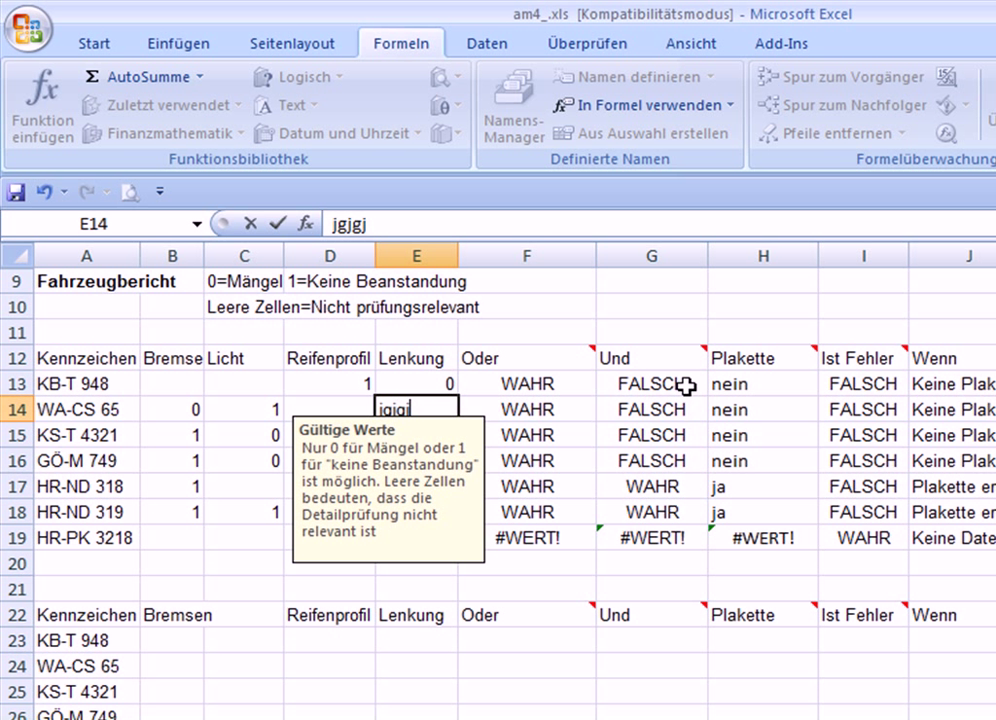
pyautogui.write('j')
pyautogui.press('Return')
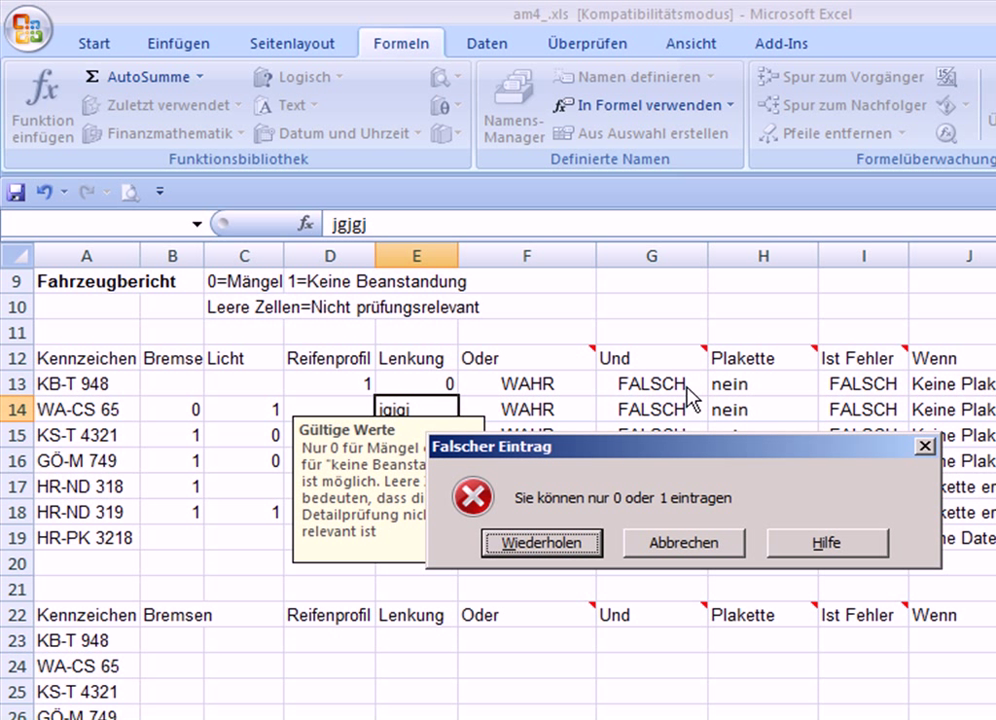
pyautogui.press('Escape')
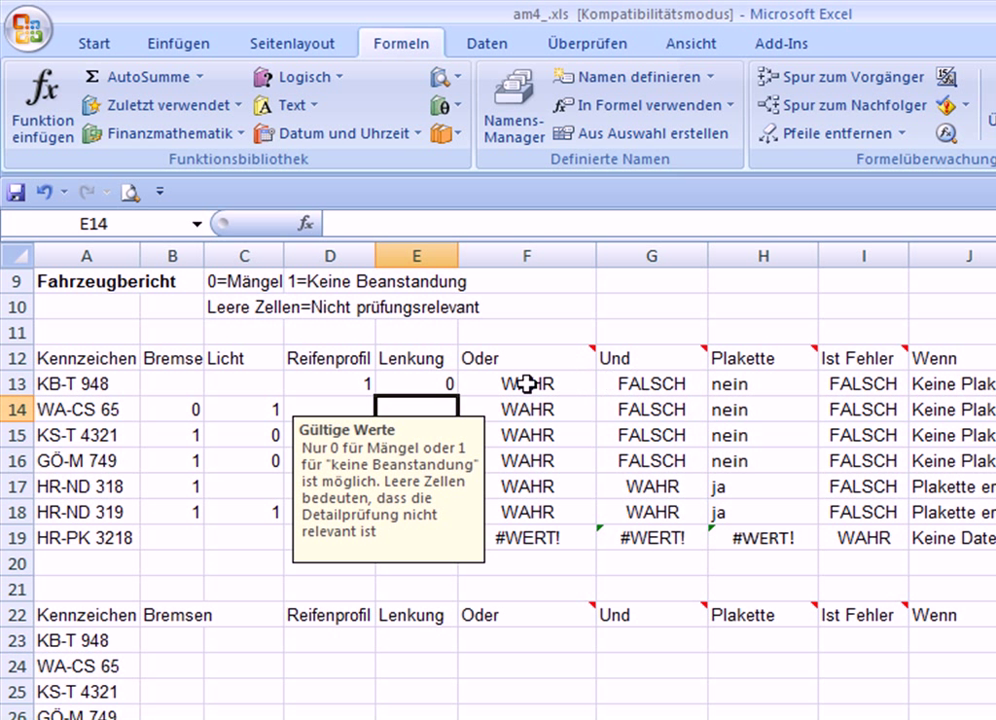
pyautogui.press('Right')
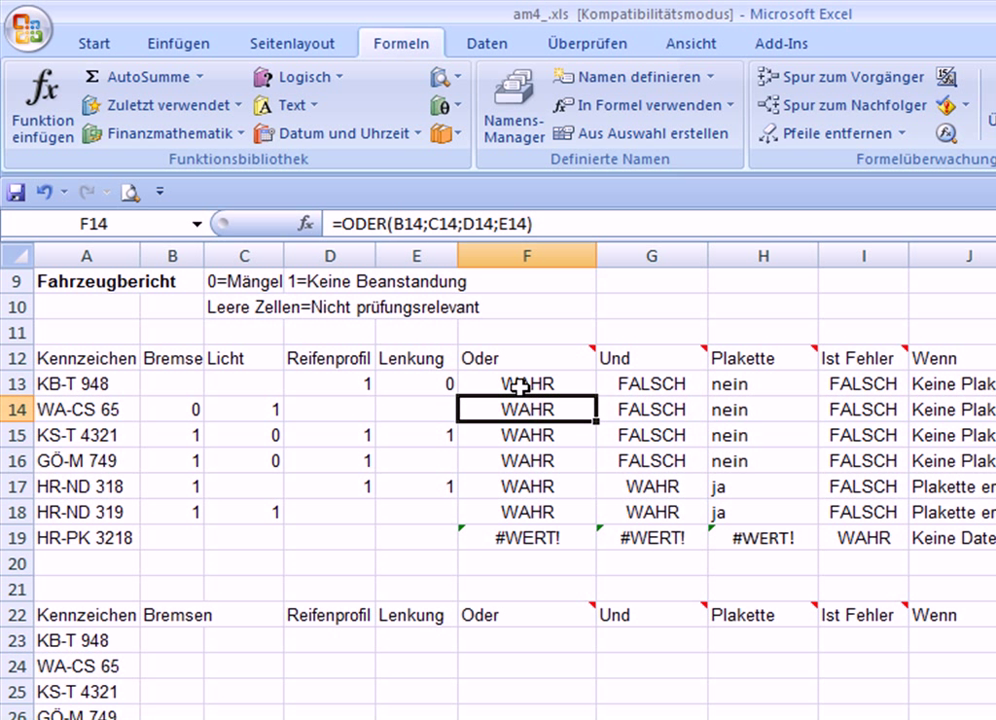
pyautogui.click(635, 405)
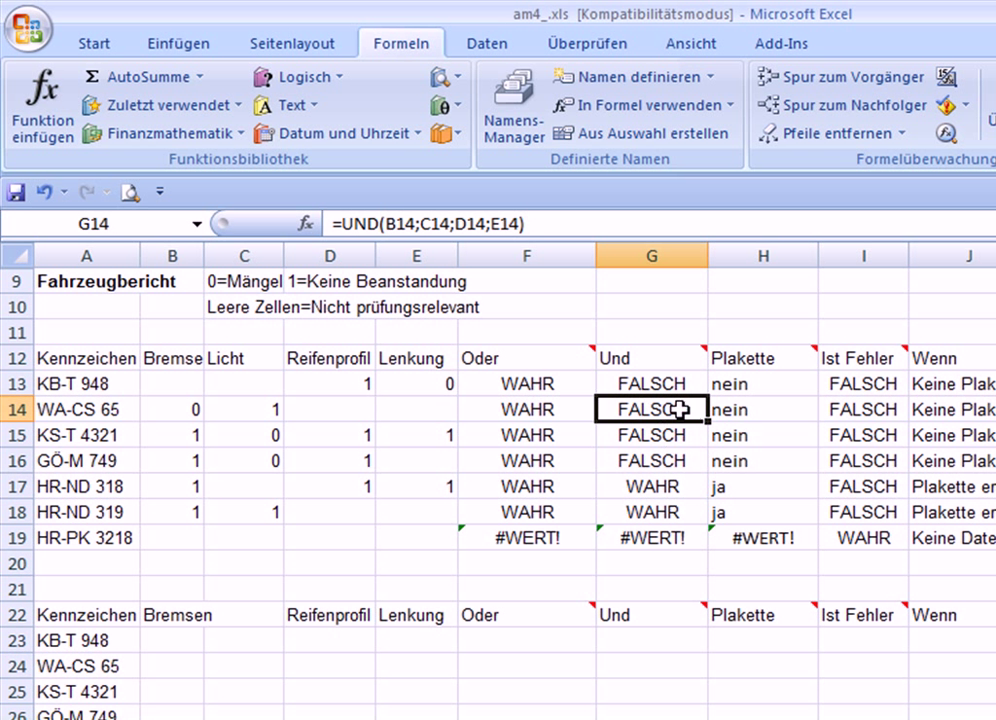
pyautogui.click(767, 487)
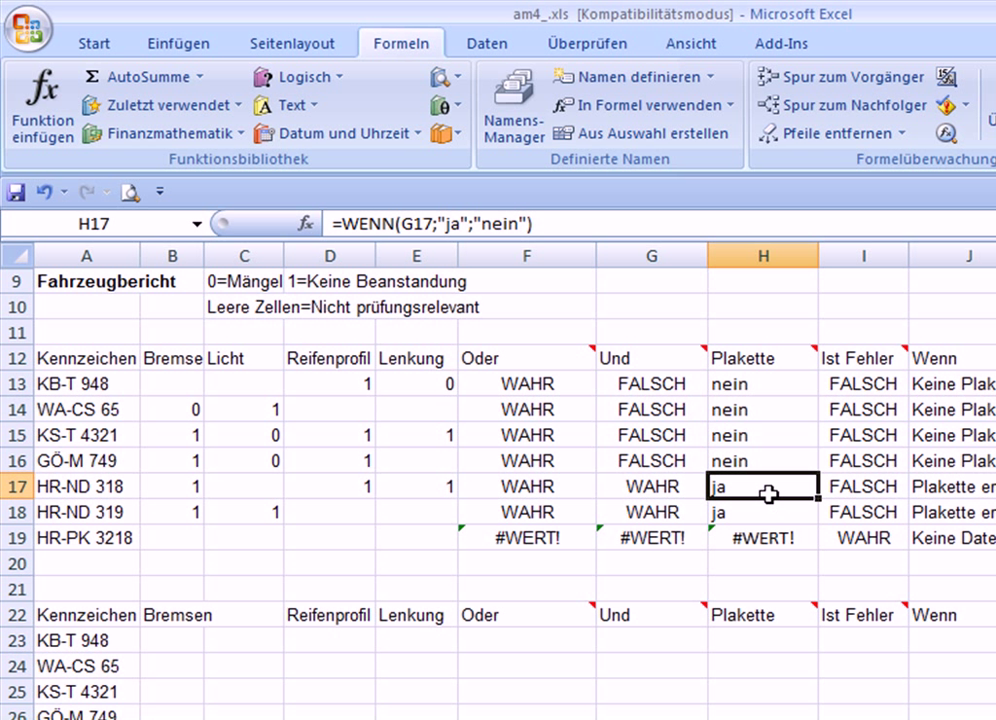
pyautogui.click(885, 408)
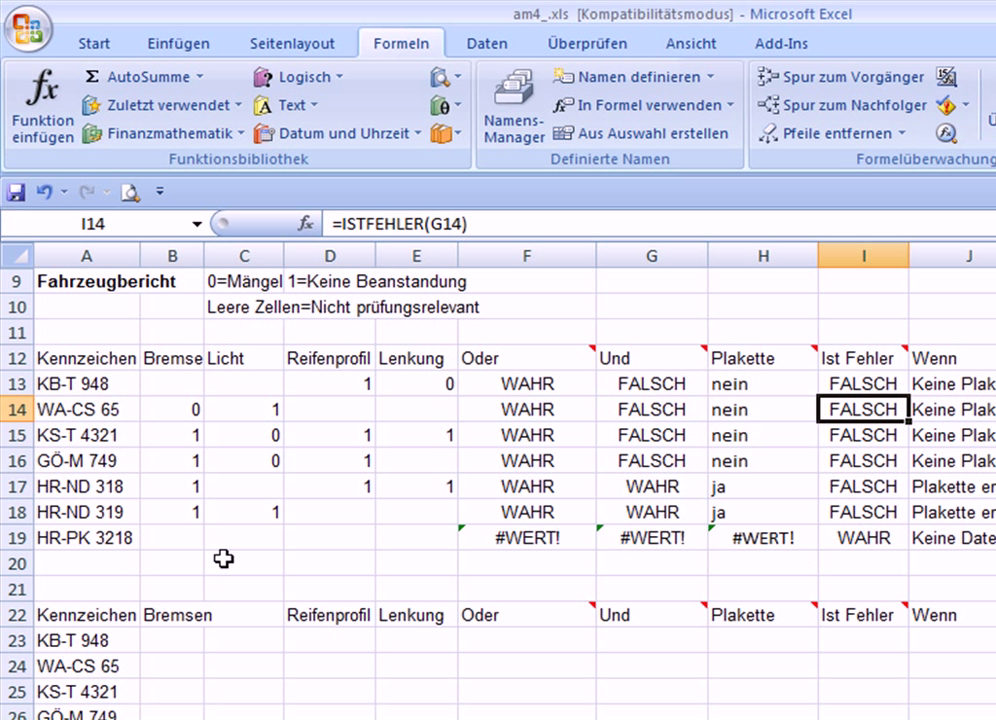
pyautogui.moveTo(168, 543); pyautogui.dragTo(250, 540)
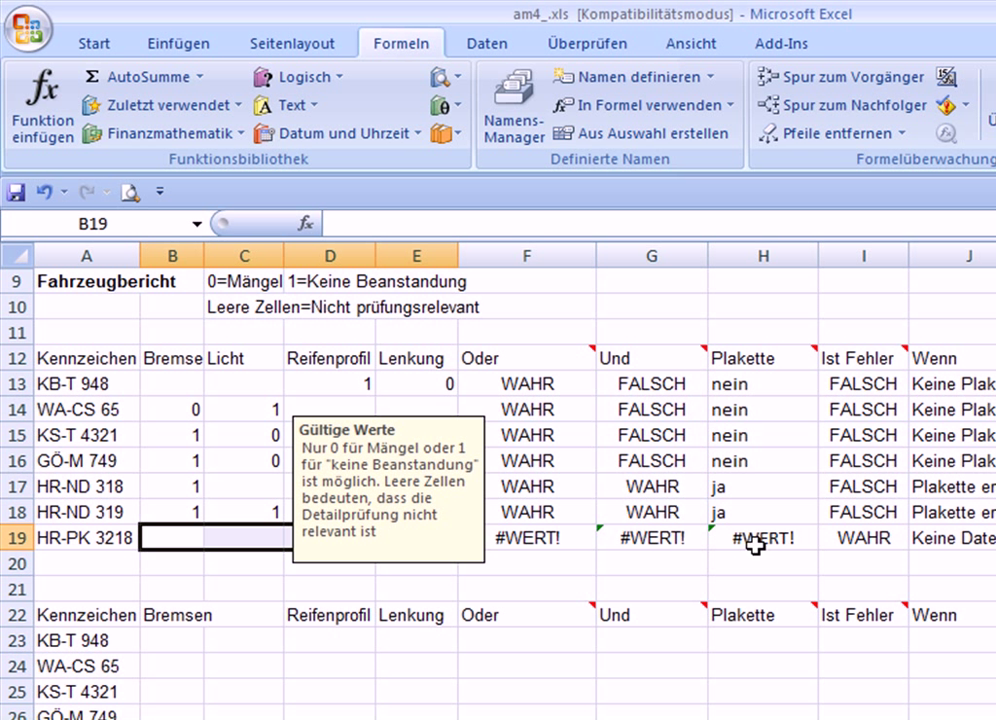
pyautogui.click(850, 540)
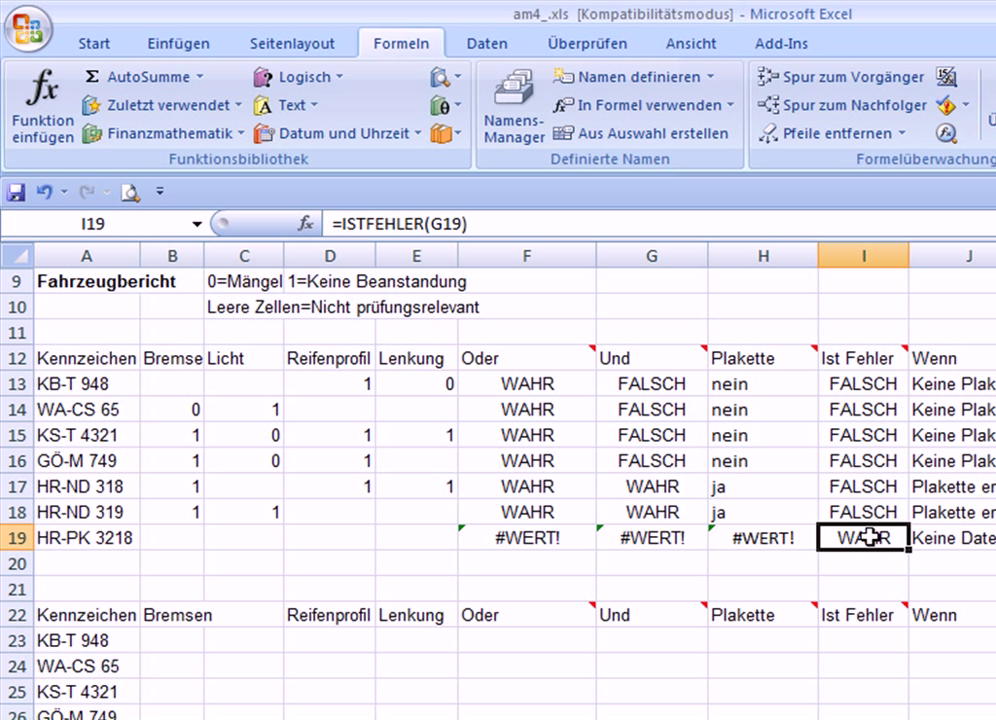
pyautogui.click(835, 461)
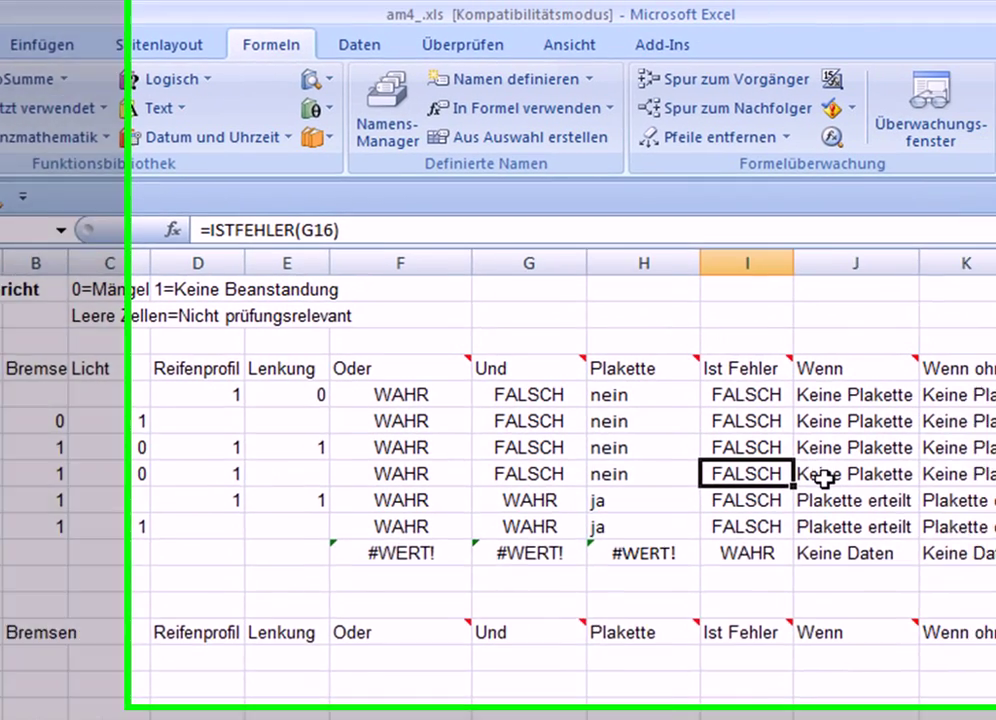
pyautogui.press('Down')
pyautogui.press('Right')
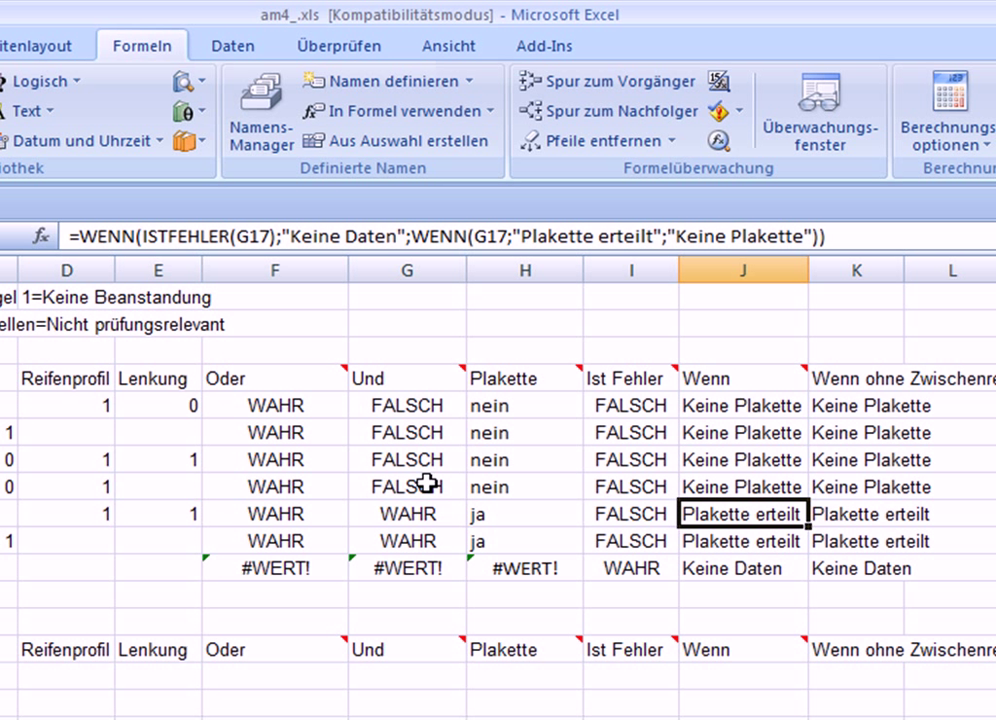
pyautogui.moveTo(702, 405); pyautogui.dragTo(720, 461)
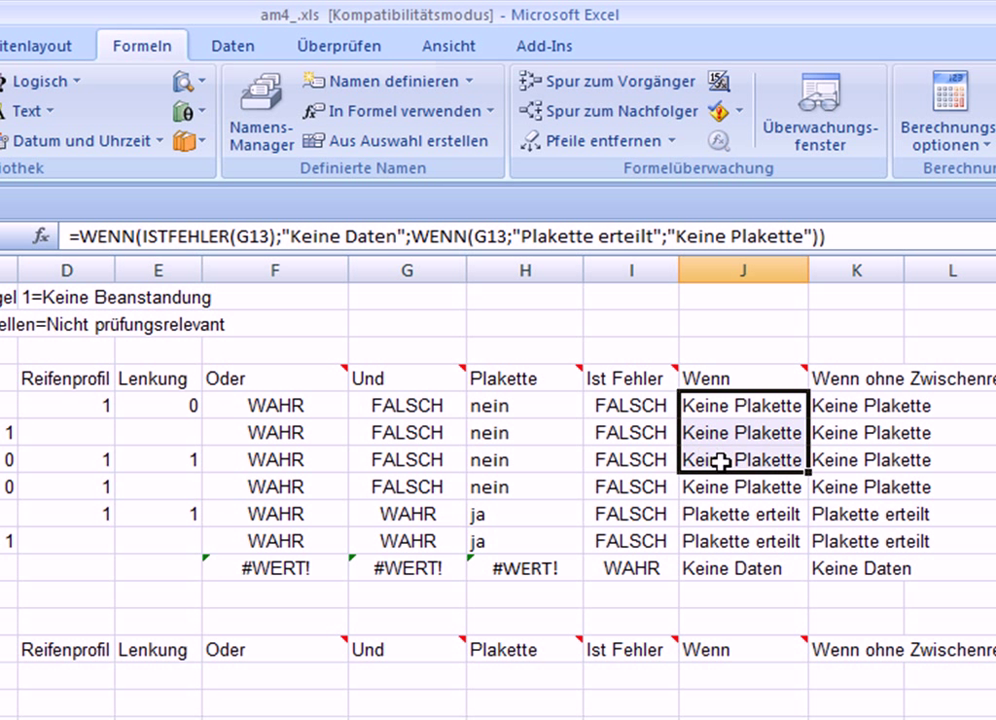
pyautogui.click(749, 490)
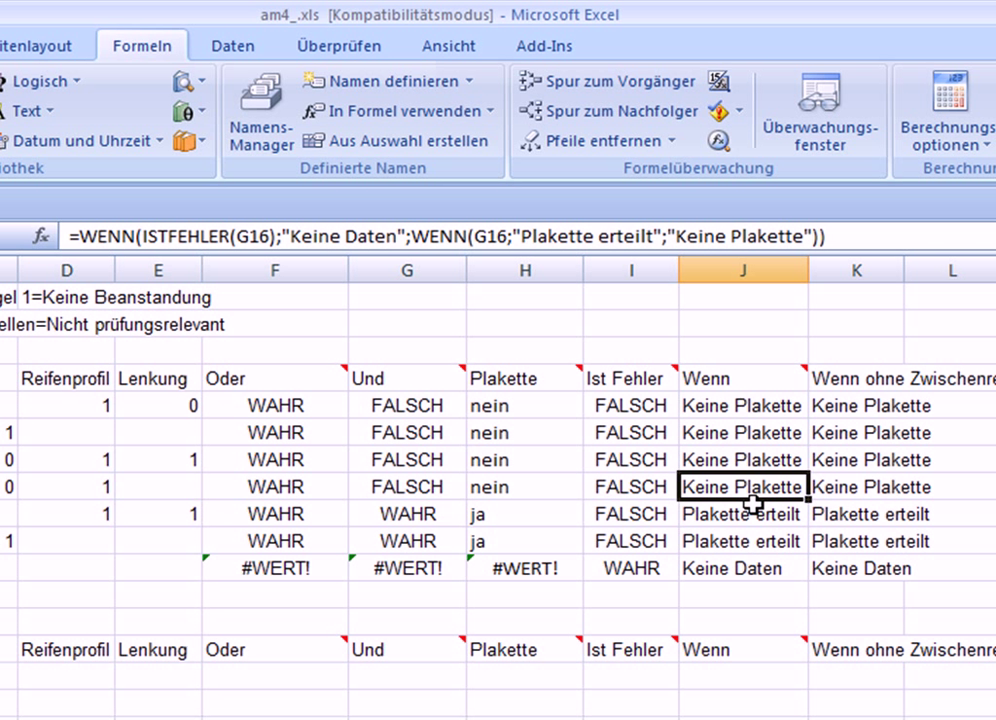
pyautogui.click(833, 490)
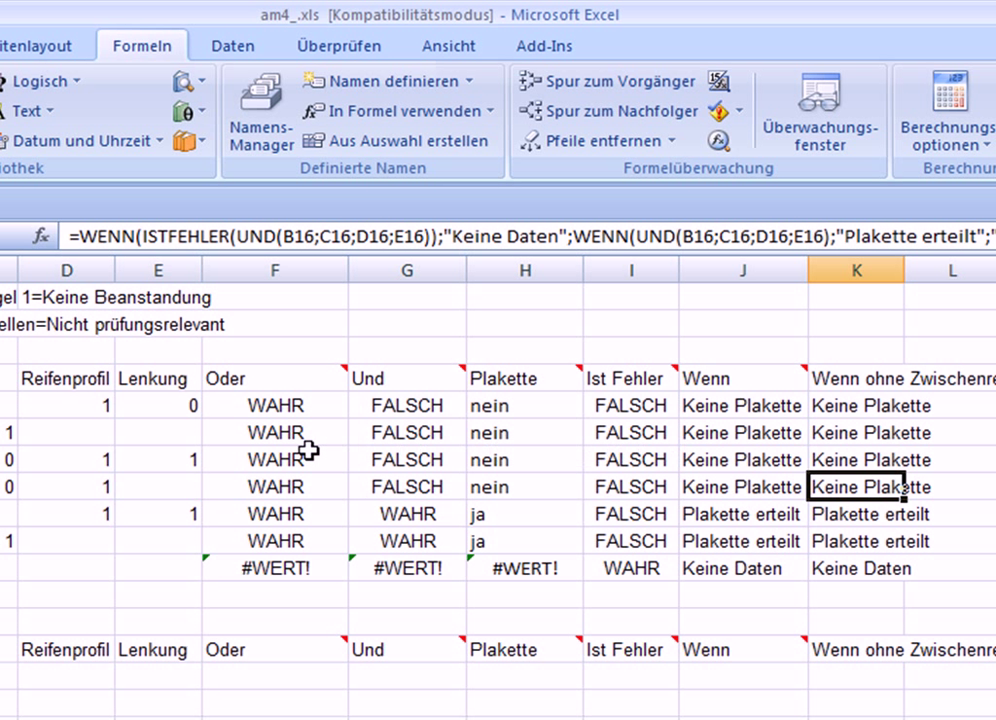
pyautogui.click(860, 441)
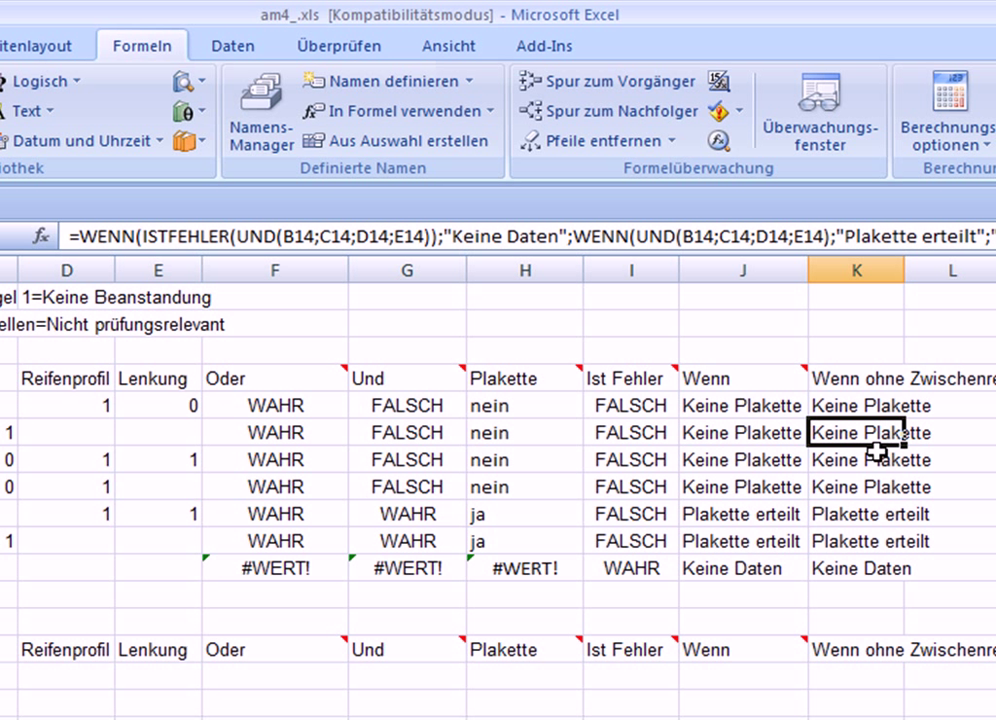